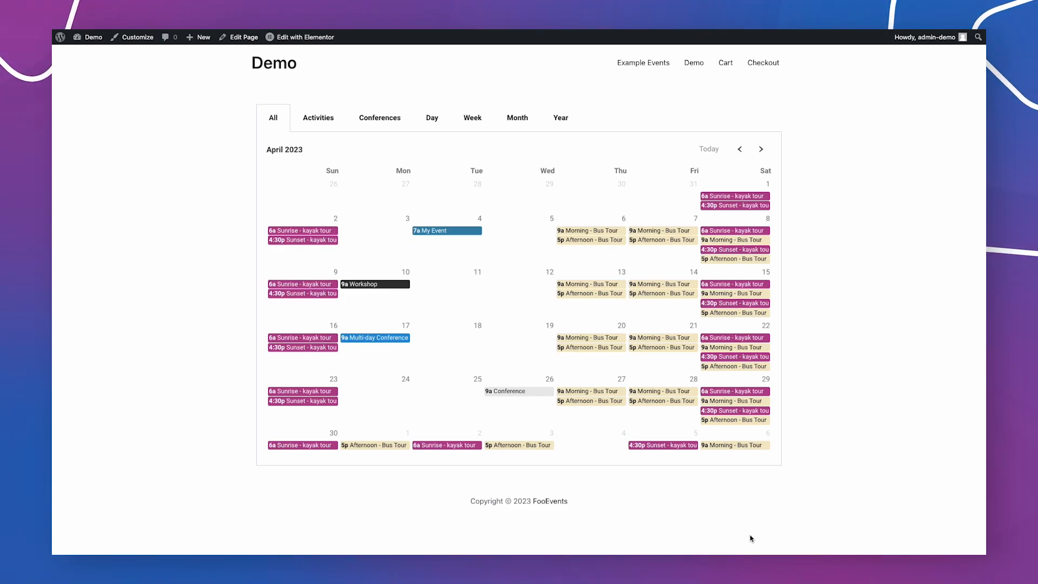
- Browse the demo calendar's next month, Activities, Conferences, Day, Week and Month views, then open My Event
{"action": "left_click", "coordinate": [758, 148]}
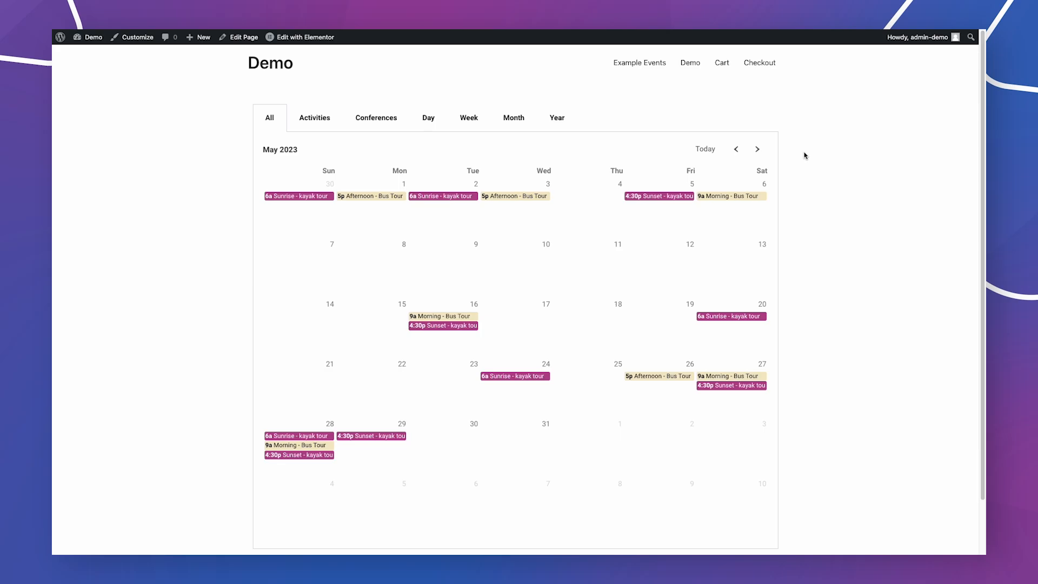
{"action": "left_click", "coordinate": [315, 117]}
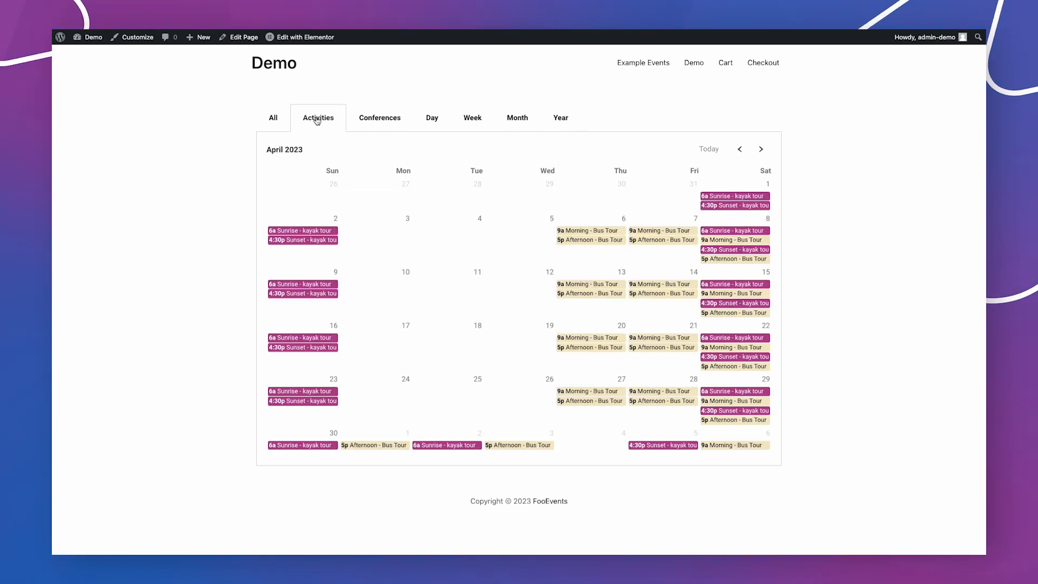
{"action": "left_click", "coordinate": [380, 117]}
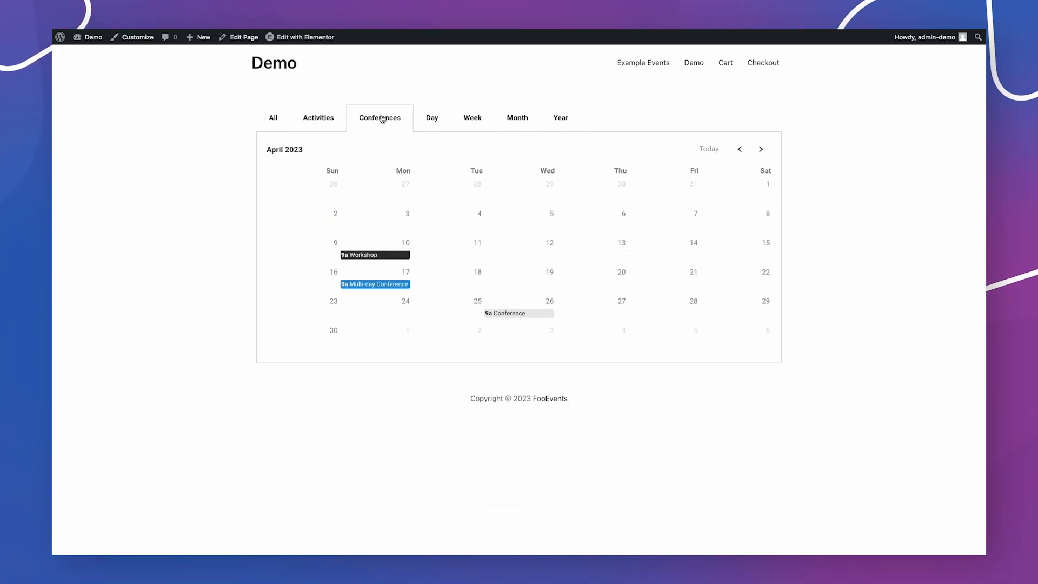
{"action": "left_click", "coordinate": [432, 118]}
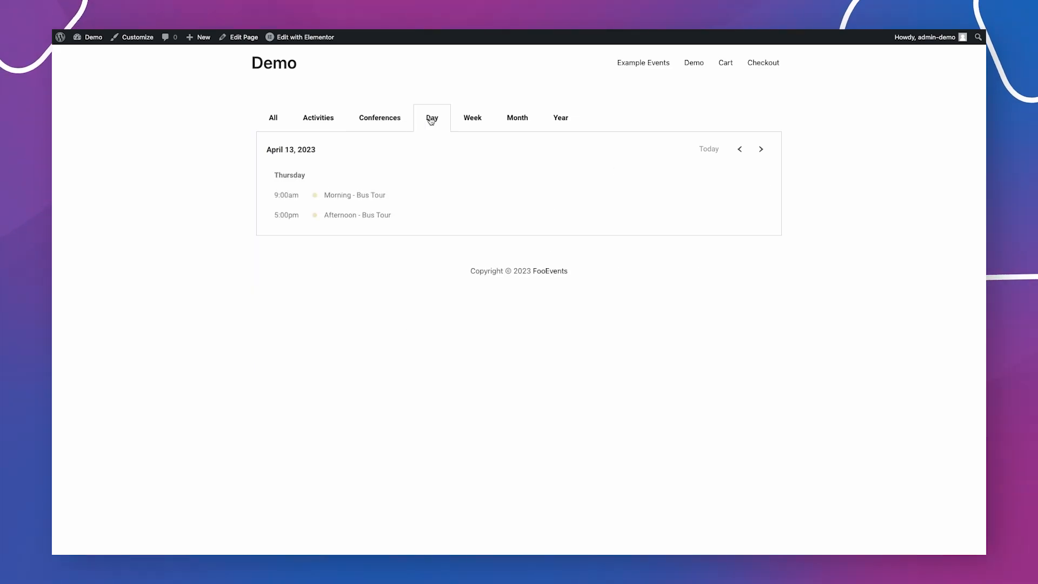
{"action": "left_click", "coordinate": [473, 117]}
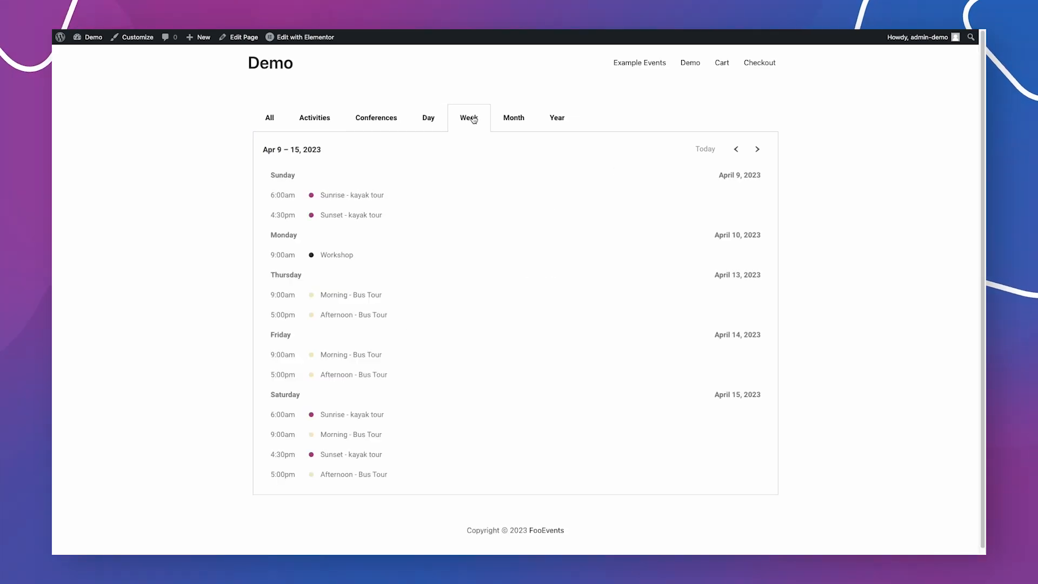
{"action": "left_click", "coordinate": [512, 118]}
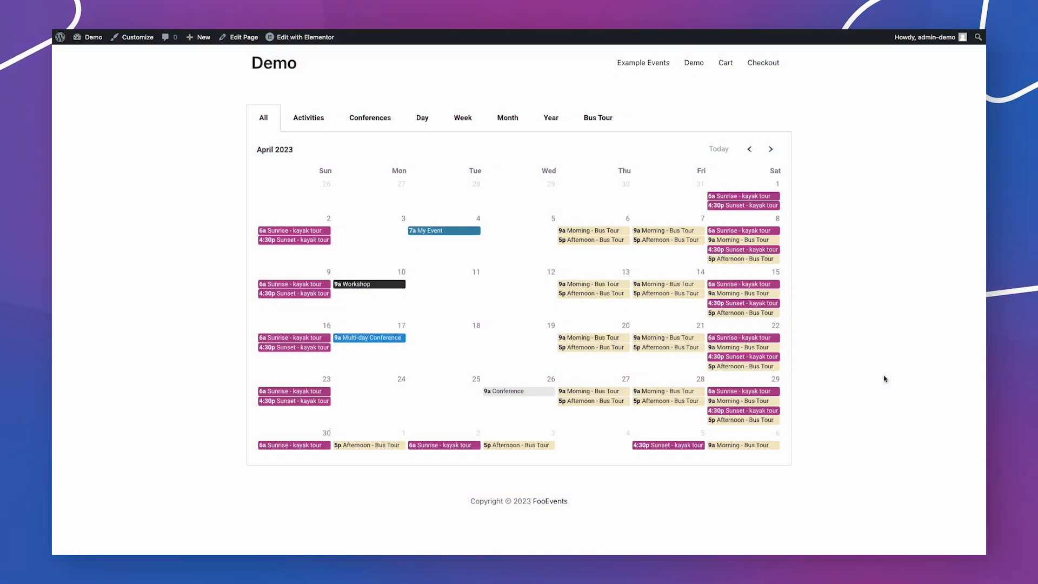
{"action": "left_click", "coordinate": [425, 232]}
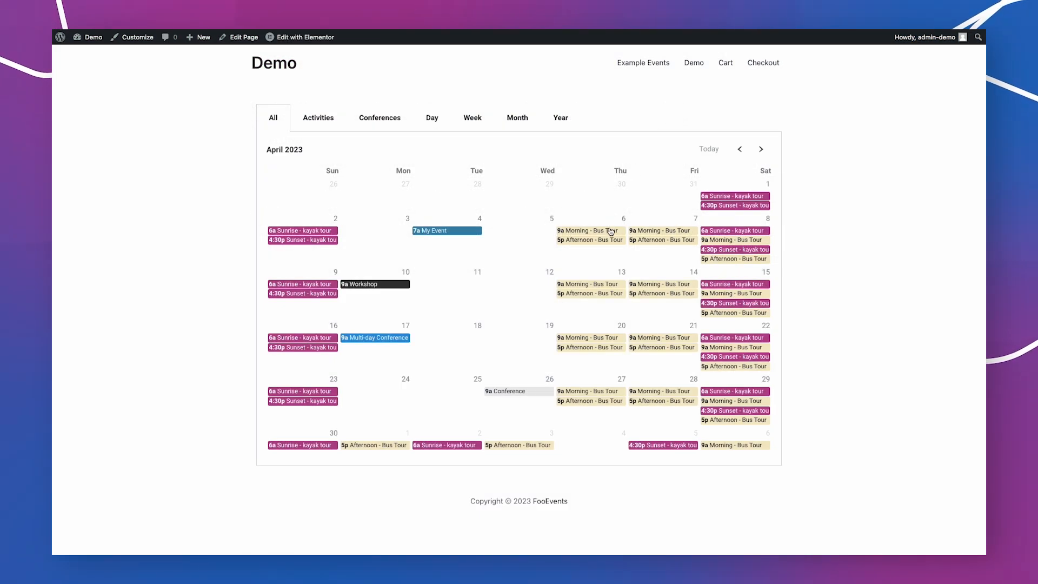
- Choose a Basic Bus Tour ticket for the Afternoon (05:00 p.m.) slot on April 15, 2023
{"action": "left_click", "coordinate": [610, 235]}
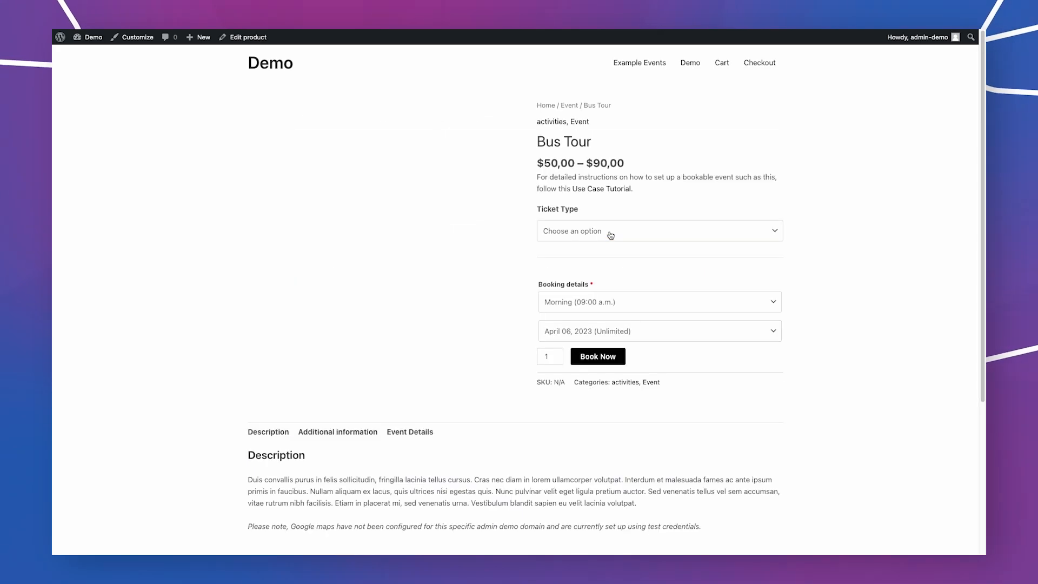
{"action": "left_click", "coordinate": [609, 233]}
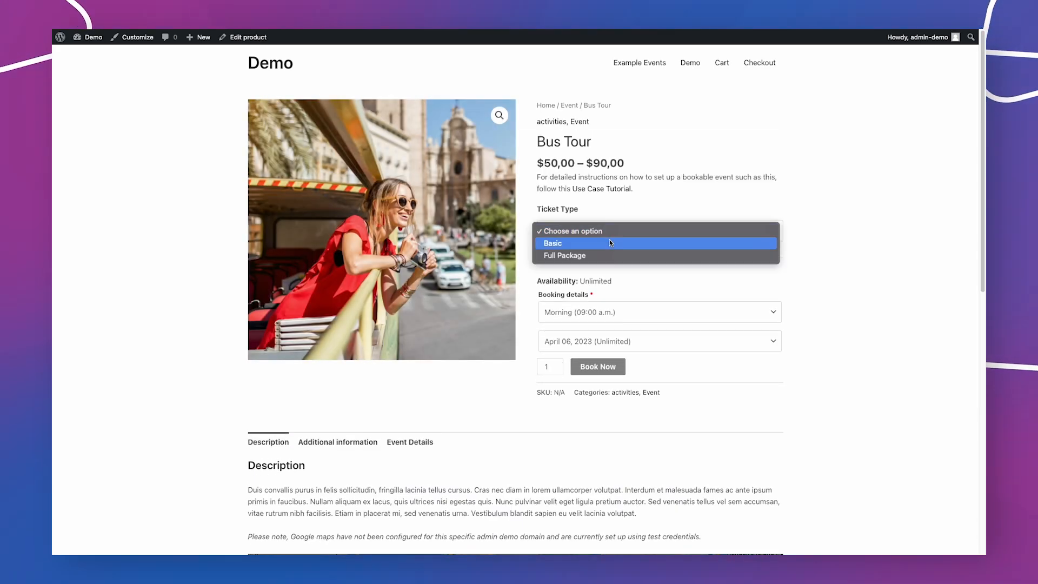
{"action": "left_click", "coordinate": [609, 242]}
{"action": "left_click", "coordinate": [615, 344]}
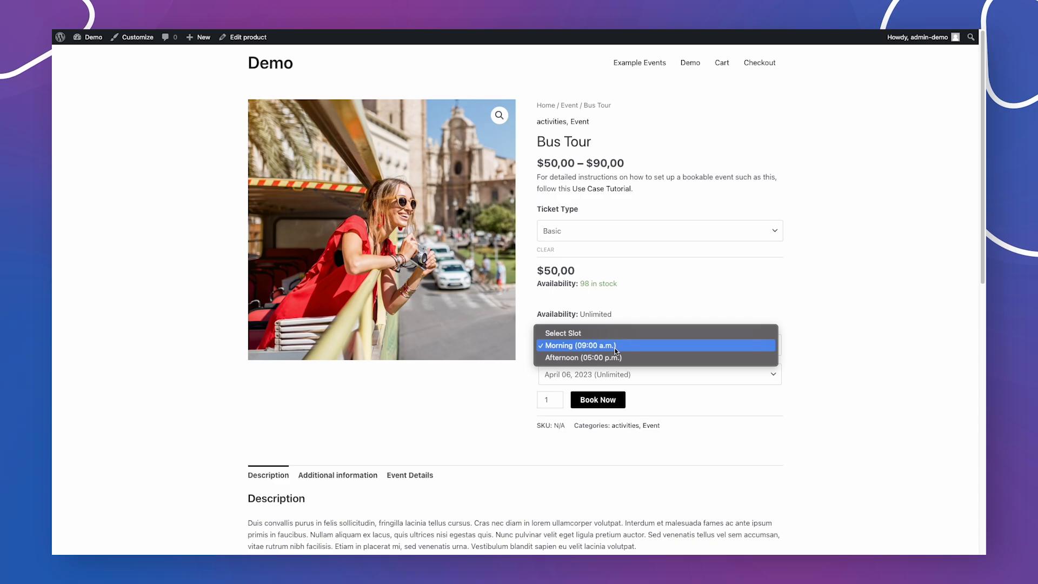
{"action": "left_click", "coordinate": [616, 357]}
{"action": "left_click", "coordinate": [632, 377]}
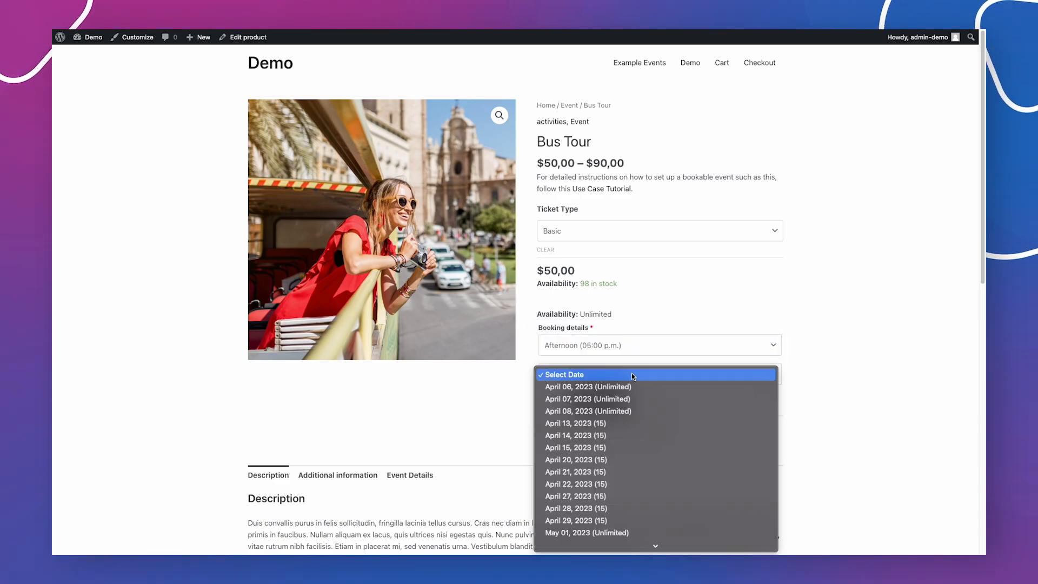
{"action": "left_click", "coordinate": [623, 449]}
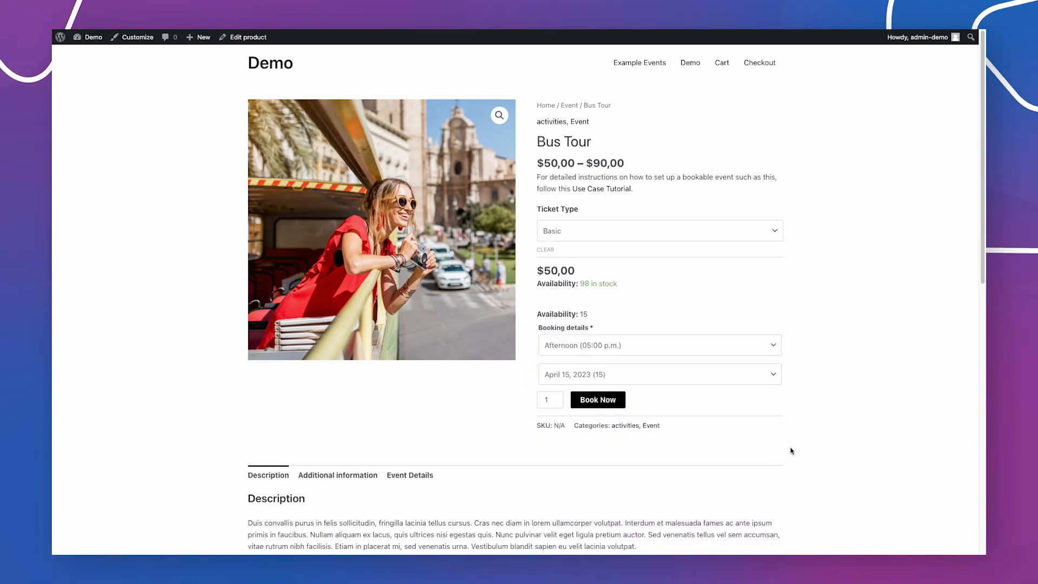
- Book the ticket into the WooCommerce cart and proceed to checkout
{"action": "left_click", "coordinate": [599, 401]}
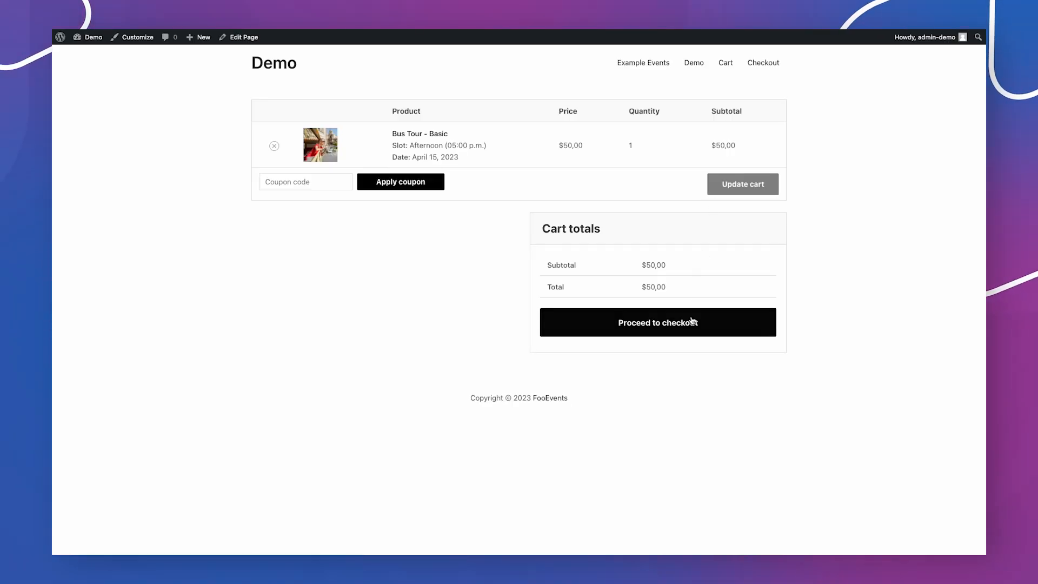
{"action": "left_click", "coordinate": [690, 331]}
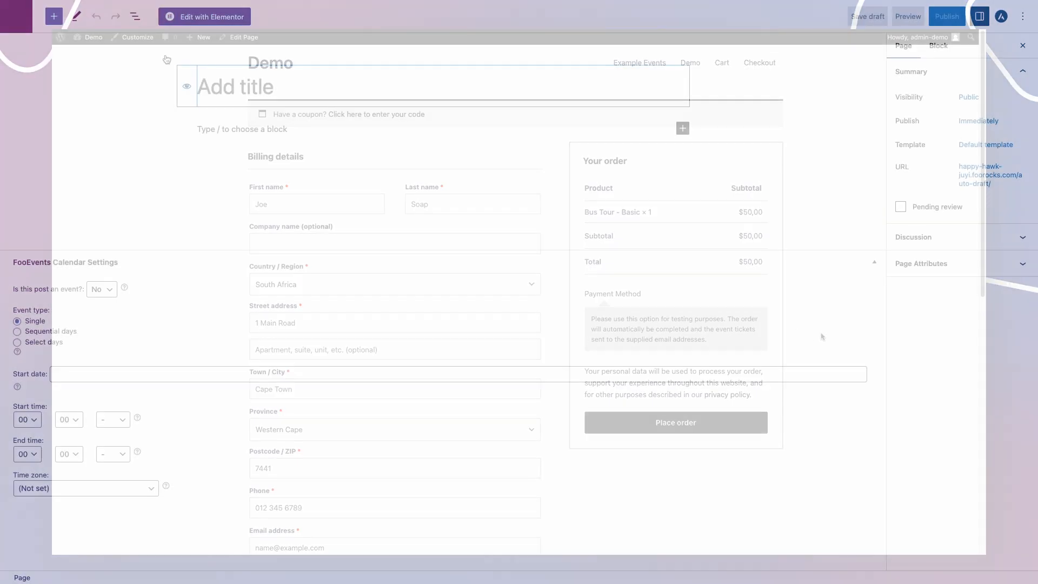
{"action": "type", "text": "My Cal"}
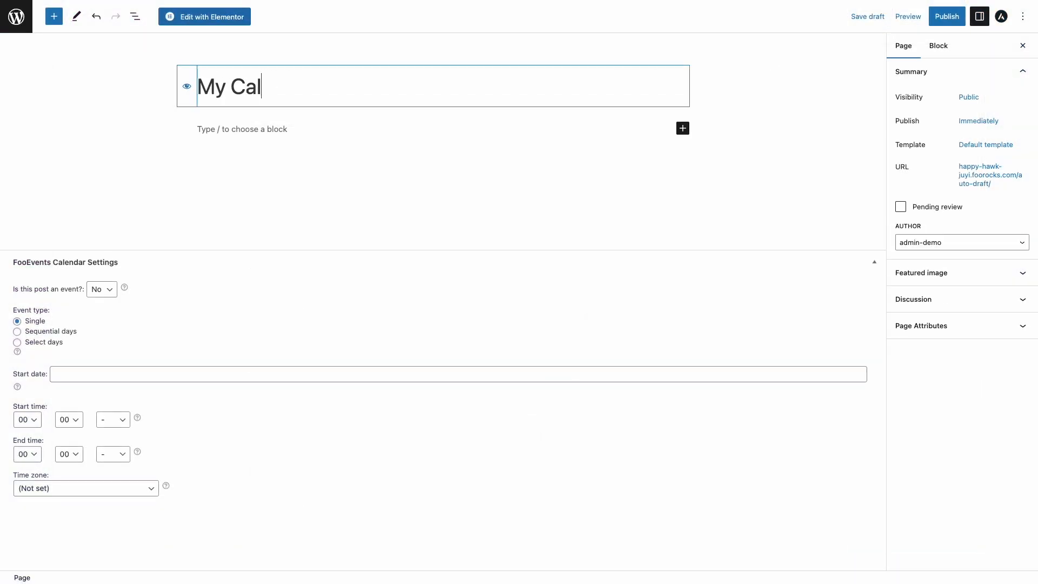
{"action": "type", "text": "endar"}
- Open the new My Calendar page for editing in Elementor
{"action": "left_click", "coordinate": [187, 16]}
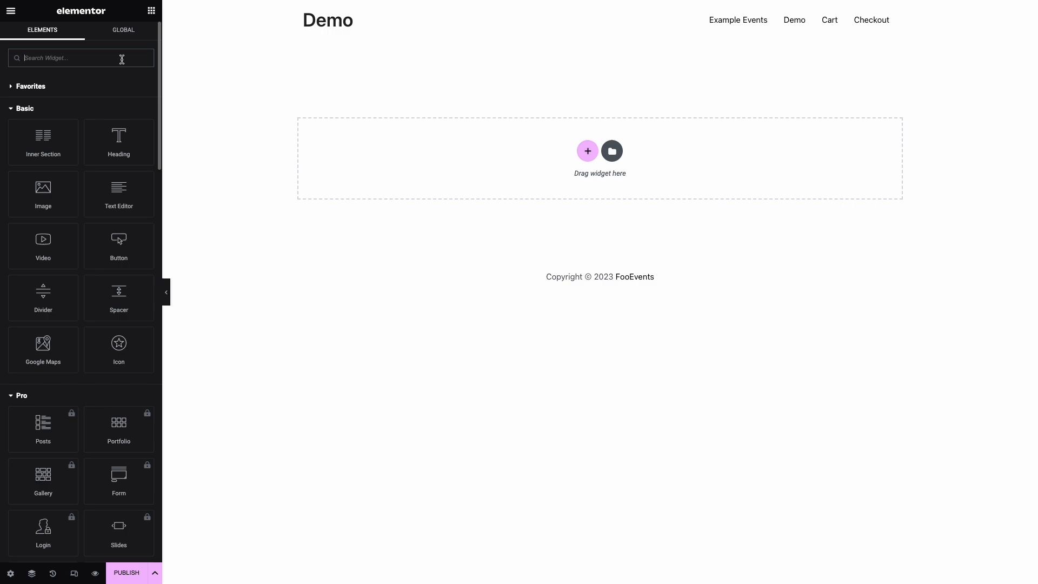
{"action": "type", "text": "tab"}
- Add a Tabs widget, remove Tab #2, and replace Tab #1's text with the [fooevents_calendar id="1"] shortcode as All
{"action": "left_click_drag", "start_coordinate": [51, 85], "coordinate": [506, 153]}
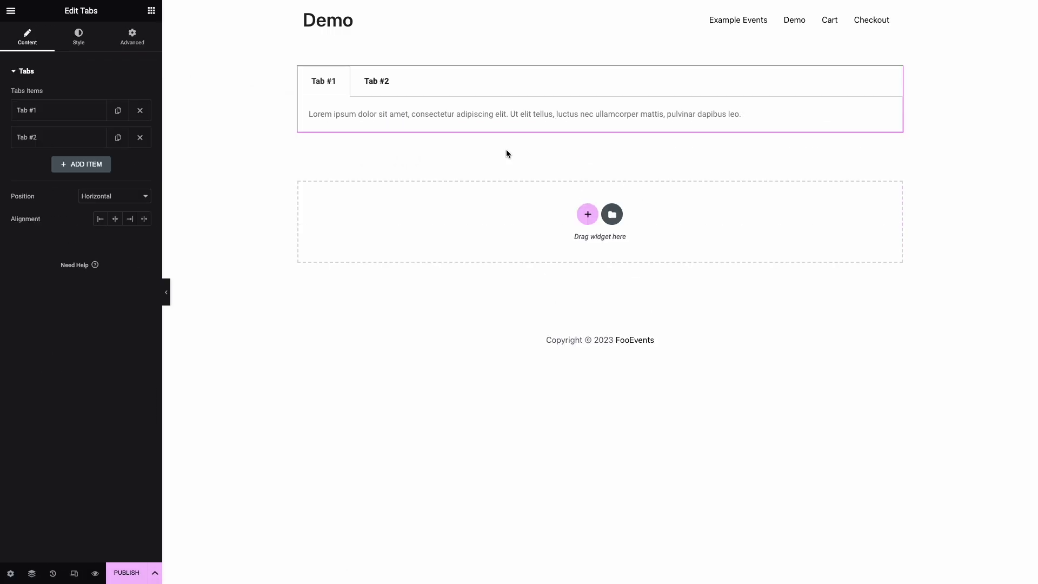
{"action": "left_click", "coordinate": [140, 140]}
{"action": "left_click", "coordinate": [92, 113]}
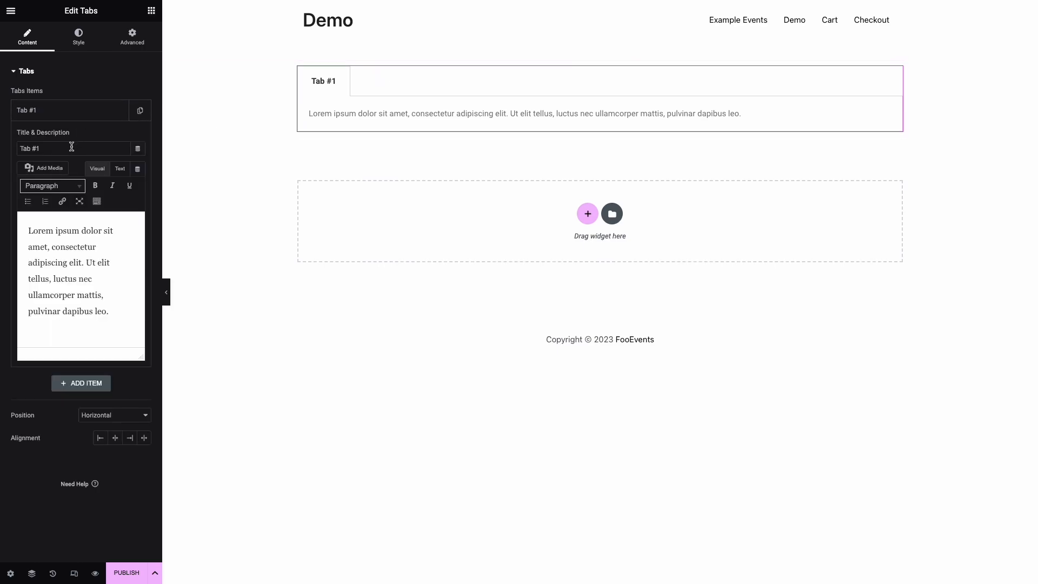
{"action": "type", "text": "All"}
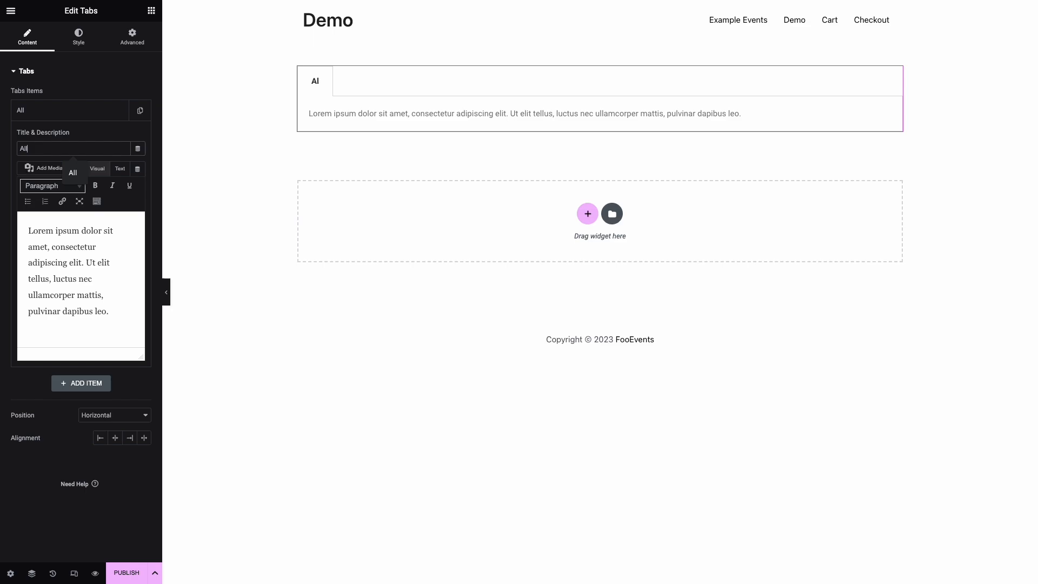
{"action": "left_click", "coordinate": [40, 236]}
{"action": "key", "text": "ctrl+a"}
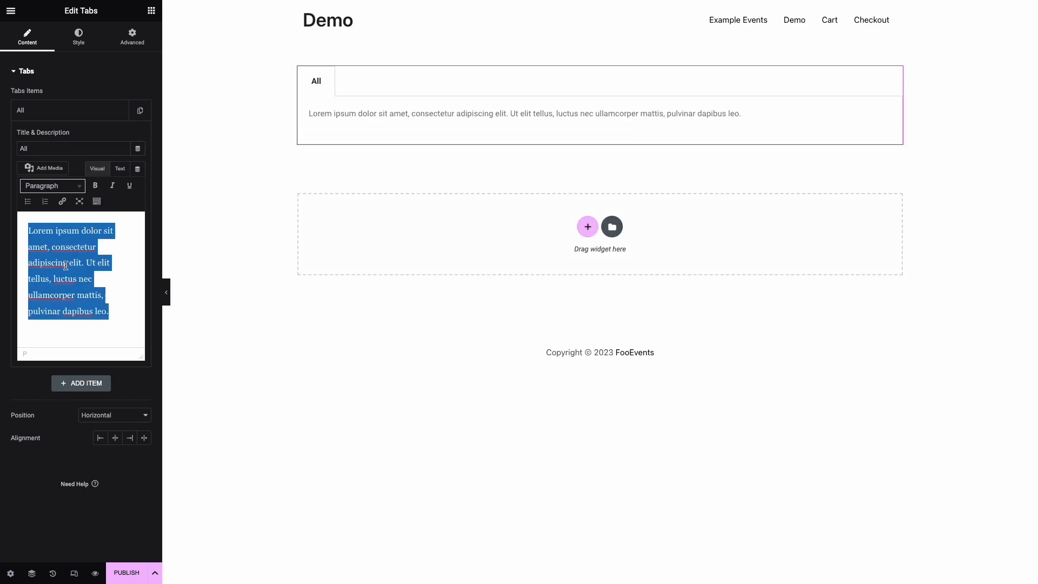
{"action": "type", "text": "[fooeven"}
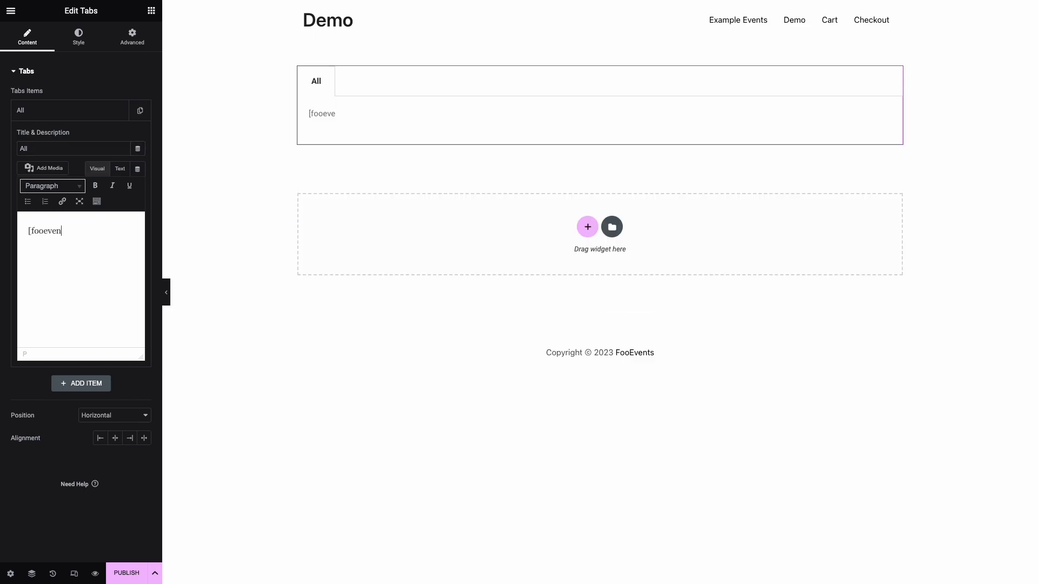
{"action": "type", "text": "ts_calendar id="}
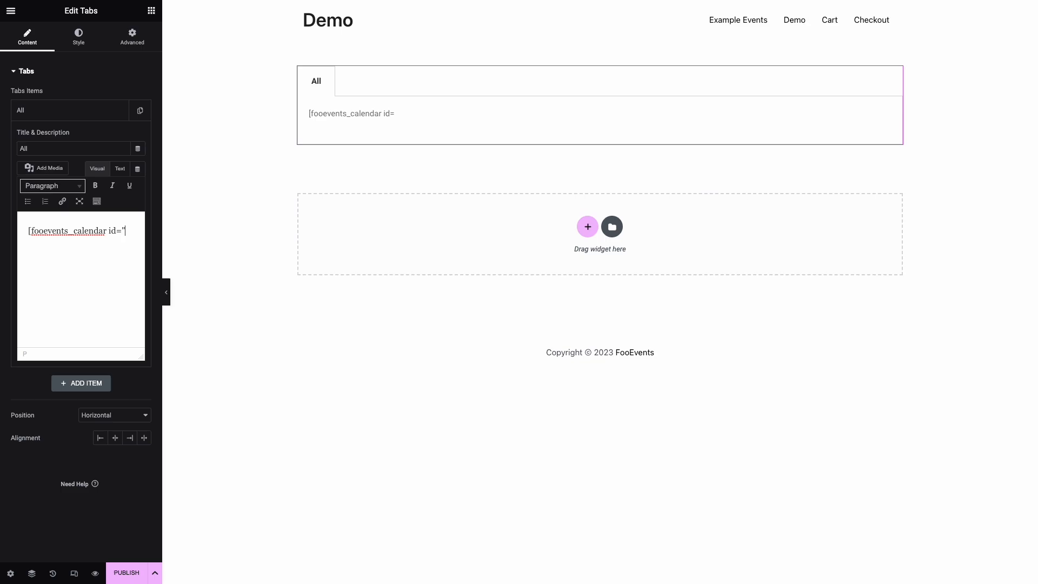
{"action": "type", "text": " ]"}
- Render the All calendar preview, then duplicate the All tab into a second tab to become Activities
{"action": "left_click", "coordinate": [420, 369]}
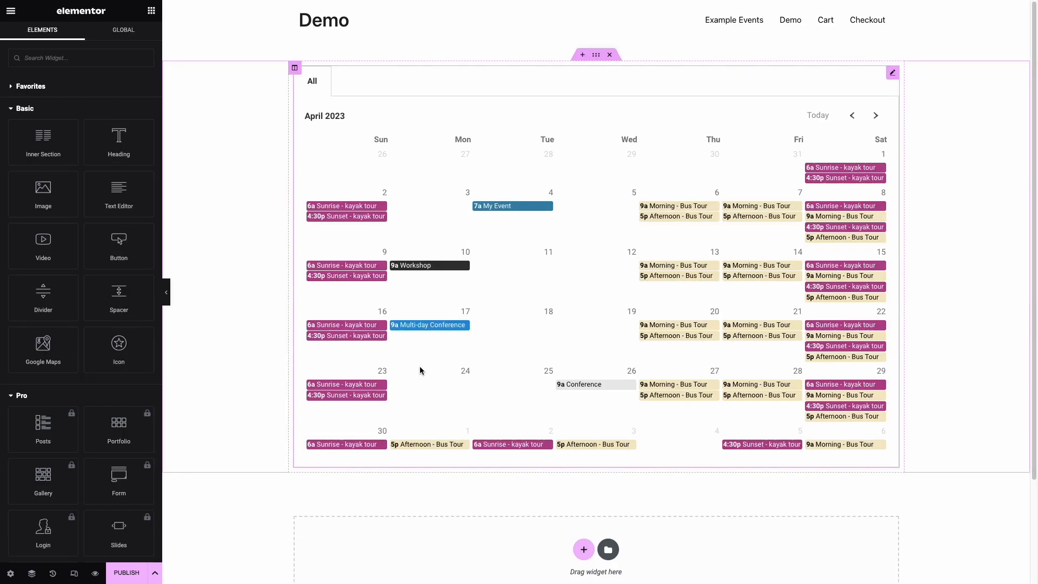
{"action": "left_click", "coordinate": [577, 77]}
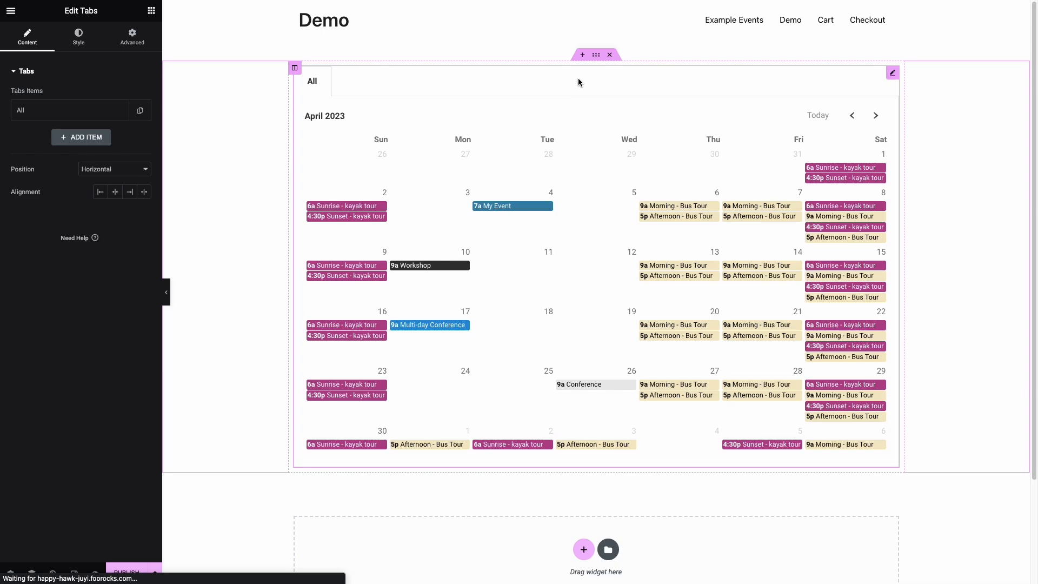
{"action": "left_click", "coordinate": [141, 113]}
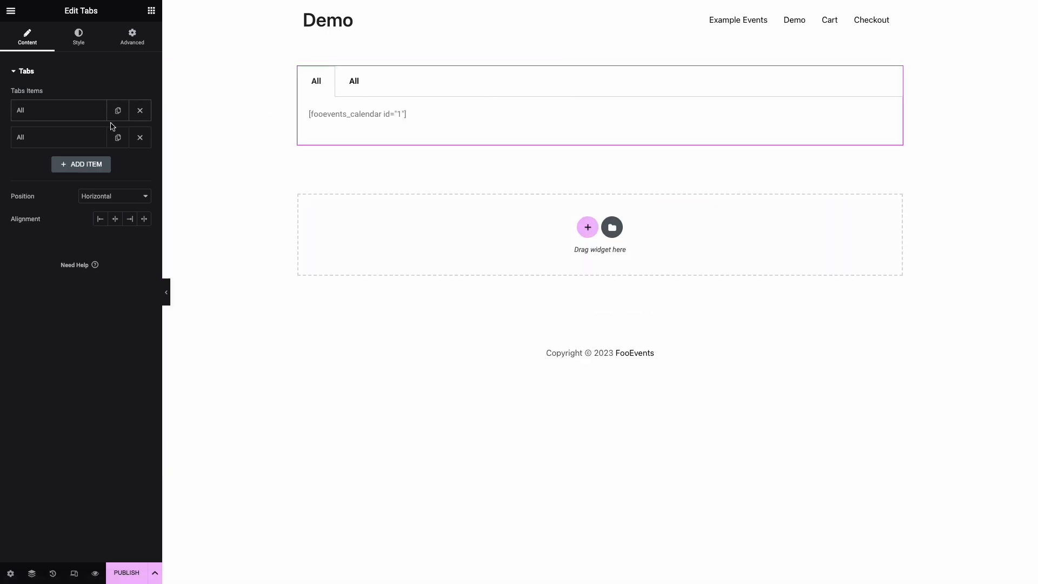
{"action": "left_click", "coordinate": [56, 137]}
{"action": "type", "text": "Acti"}
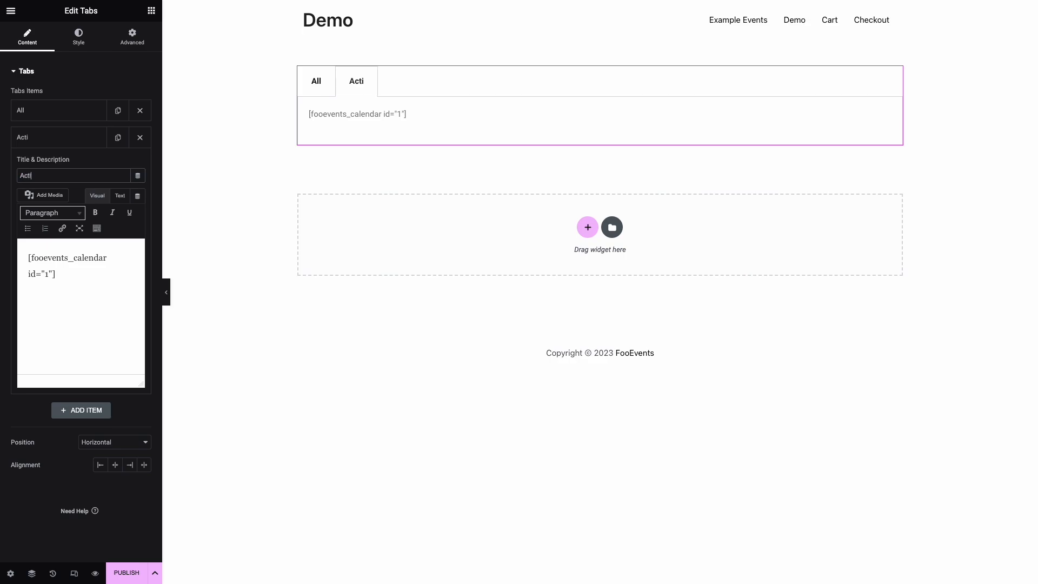
{"action": "type", "text": "vities"}
- Change the Activities shortcode to id="2" include_cat="activities" and preview its filtered calendar
{"action": "double_click", "coordinate": [45, 274]}
{"action": "key", "text": "BackSpace"}
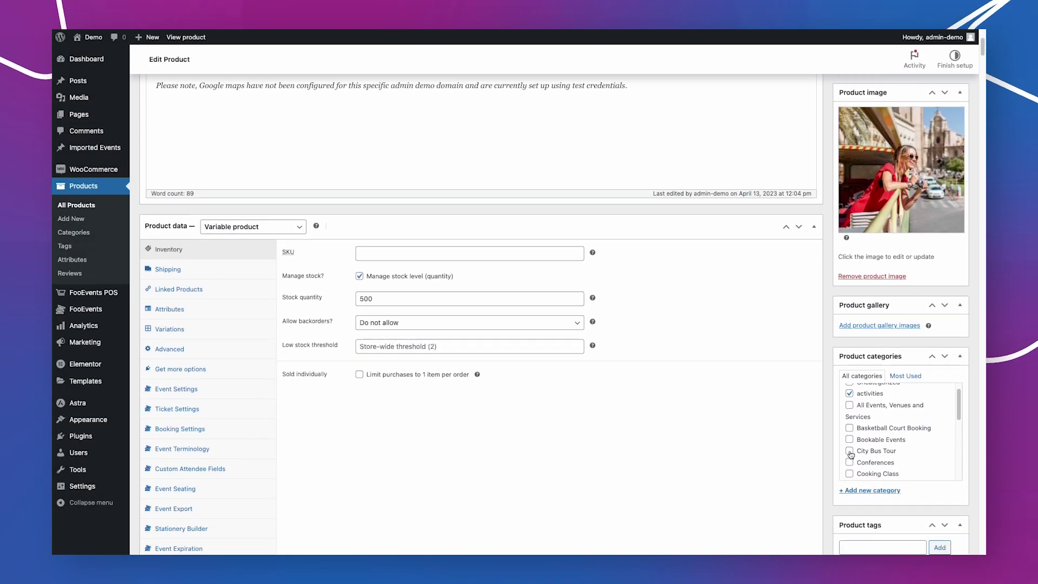
{"action": "scroll", "coordinate": [850, 453], "scroll_direction": "down", "scroll_amount": 1}
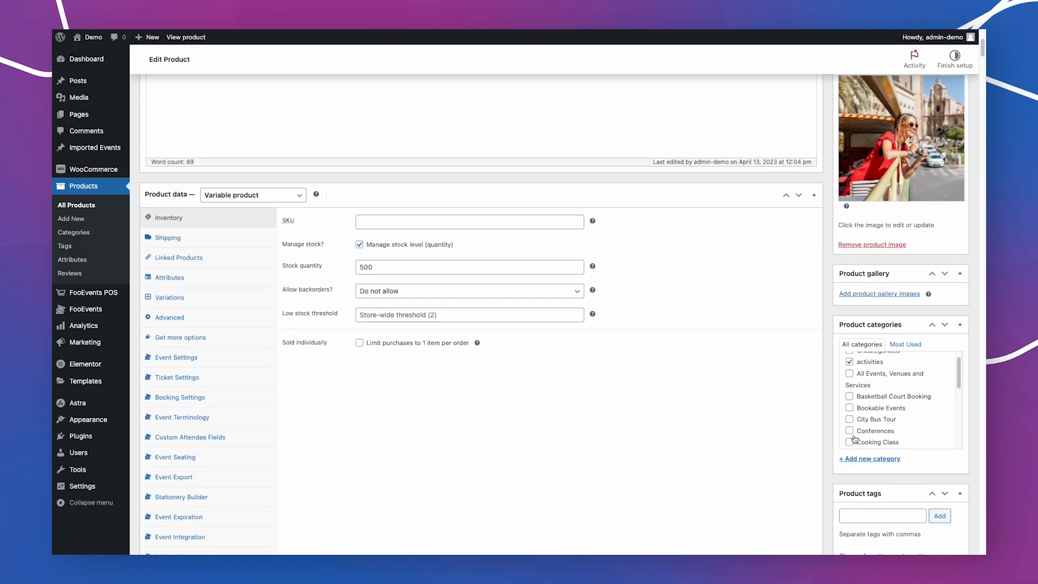
{"action": "scroll", "coordinate": [960, 376], "scroll_direction": "up", "scroll_amount": 1}
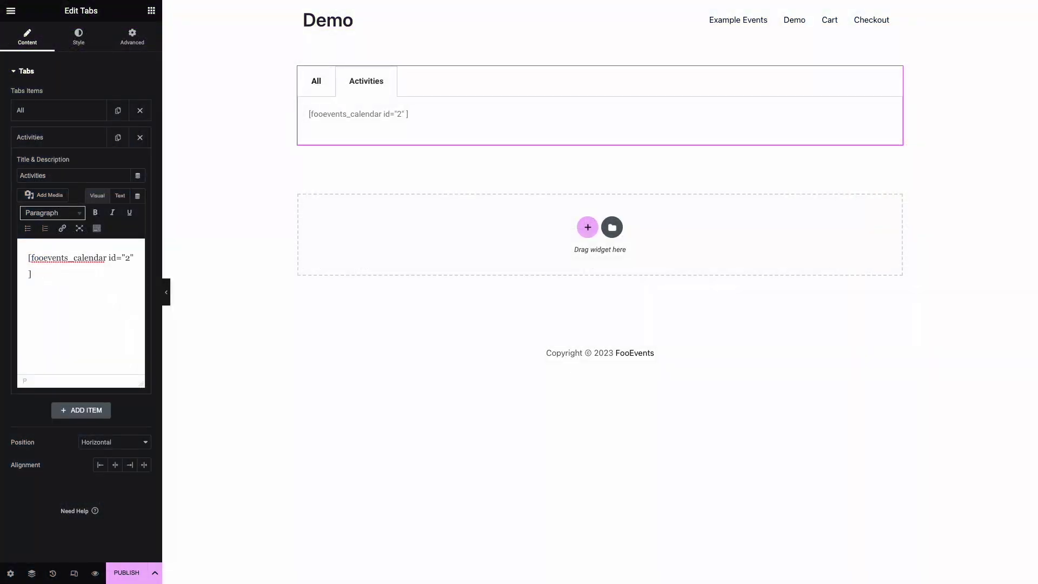
{"action": "type", "text": "include"}
{"action": "type", "text": "t="}
{"action": "type", "text": "activities"}
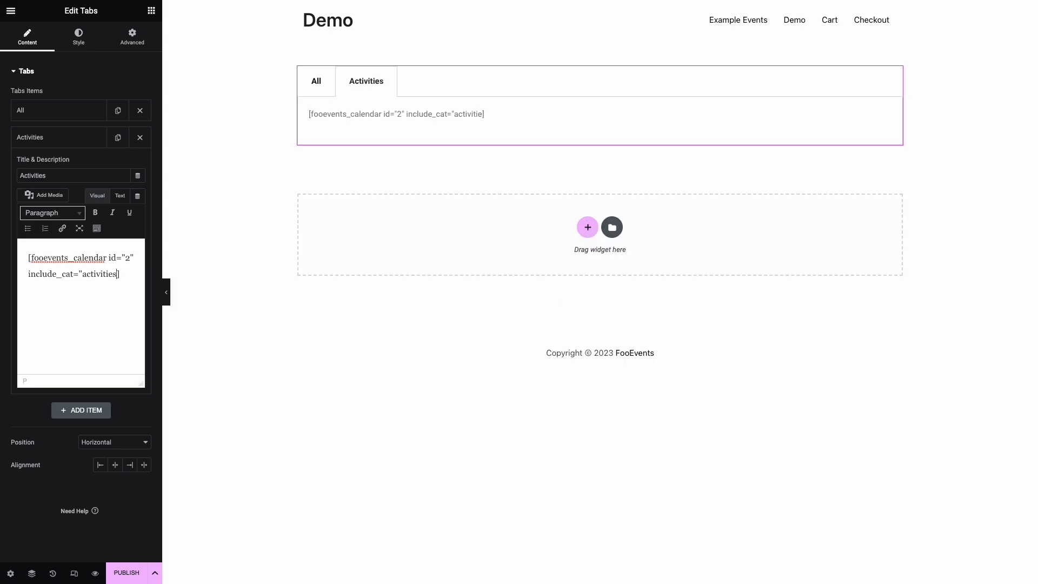
{"action": "left_click", "coordinate": [269, 335]}
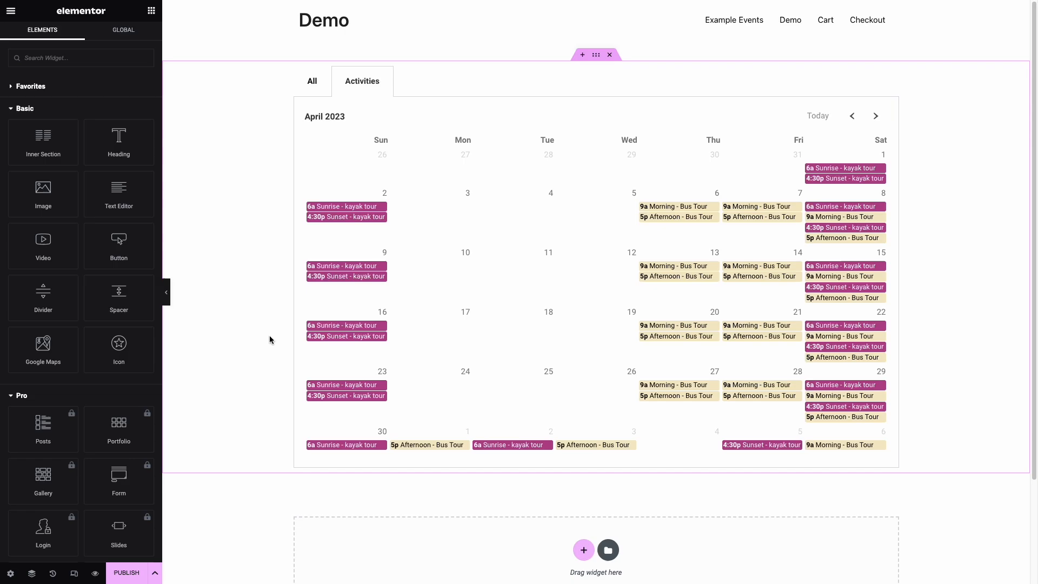
{"action": "left_click", "coordinate": [313, 81]}
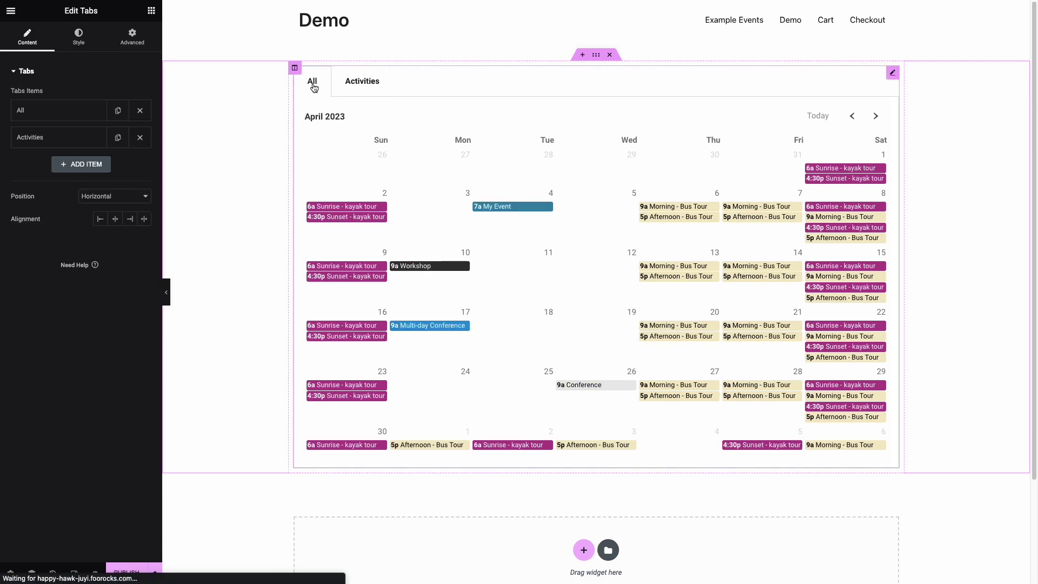
{"action": "left_click", "coordinate": [357, 84]}
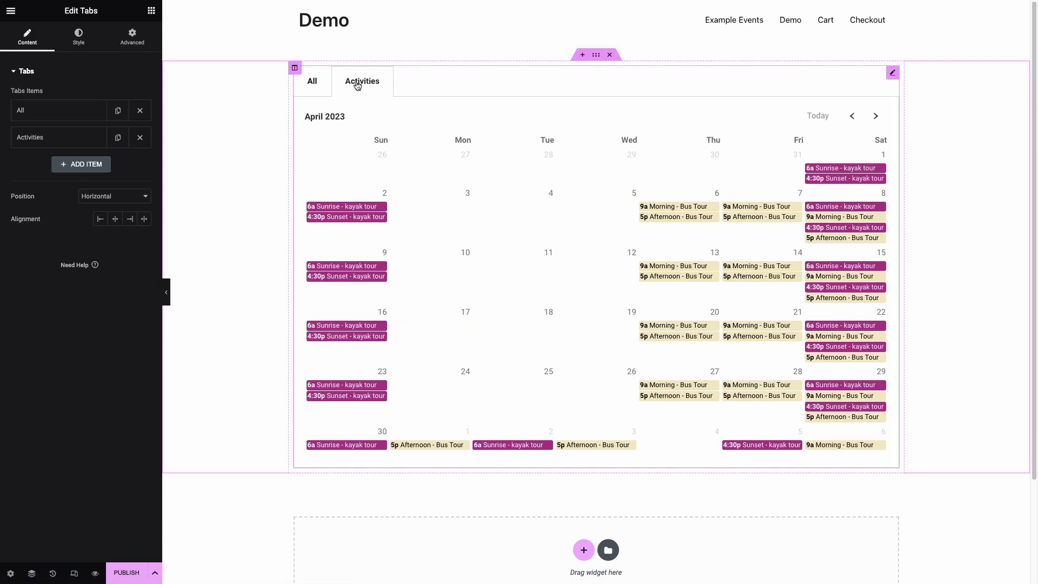
- Duplicate Activities into a Conferences tab with shortcode id="3" include_cat="conferences"
{"action": "left_click", "coordinate": [120, 140]}
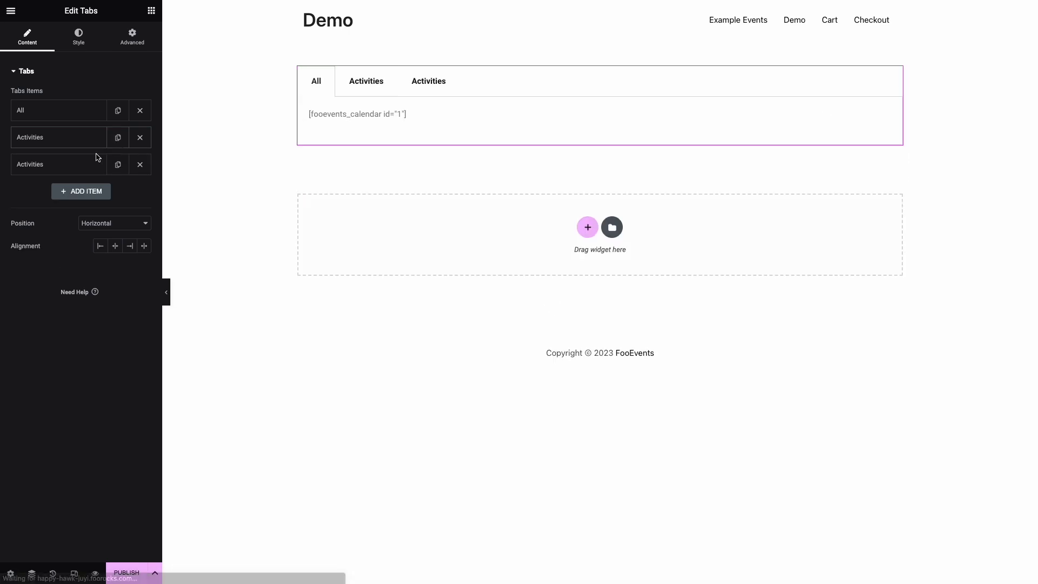
{"action": "left_click", "coordinate": [81, 164]}
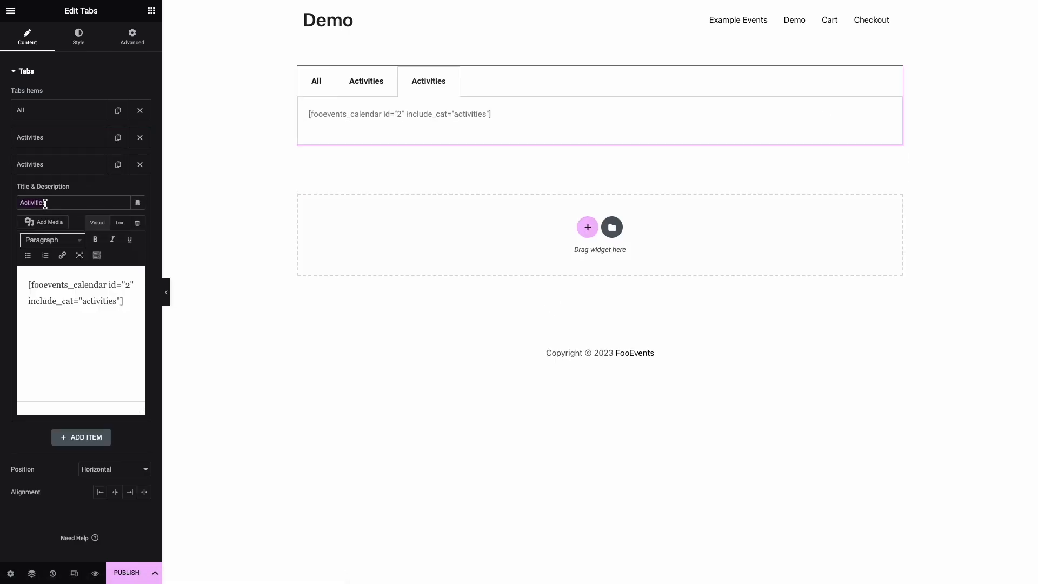
{"action": "type", "text": "Confer"}
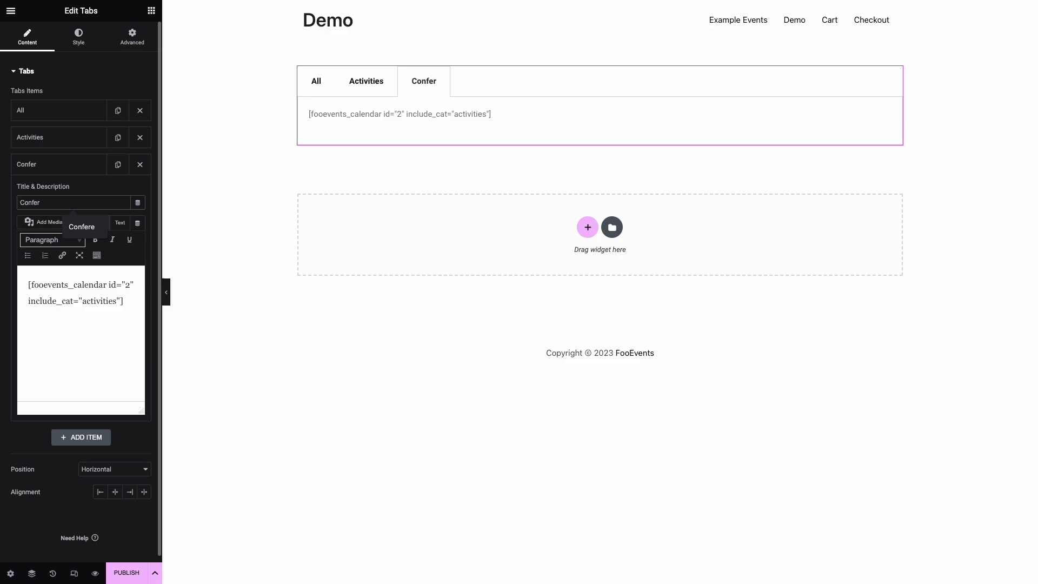
{"action": "type", "text": "ences"}
{"action": "double_click", "coordinate": [128, 283]}
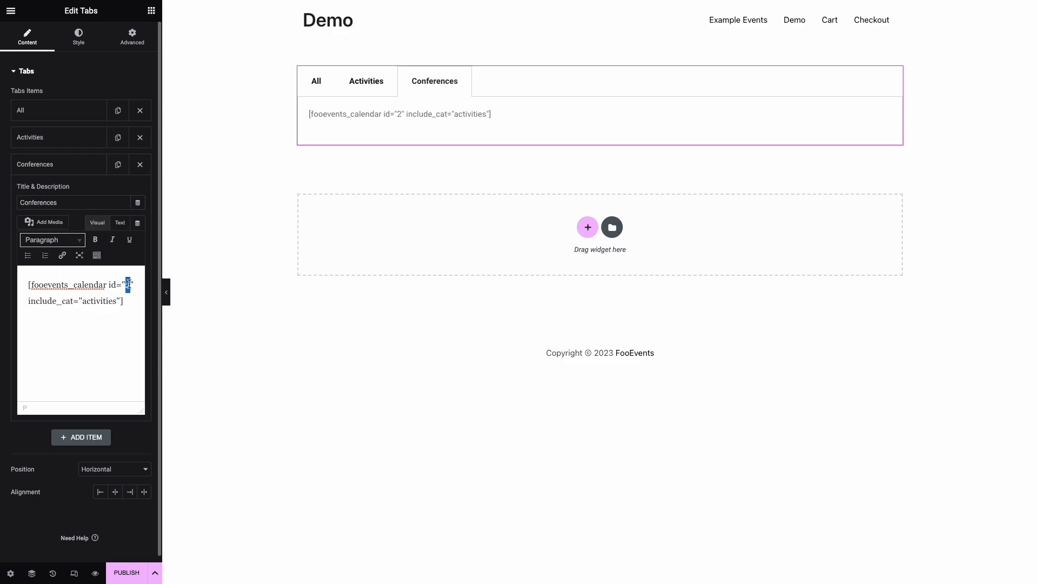
{"action": "type", "text": "3"}
{"action": "double_click", "coordinate": [102, 302]}
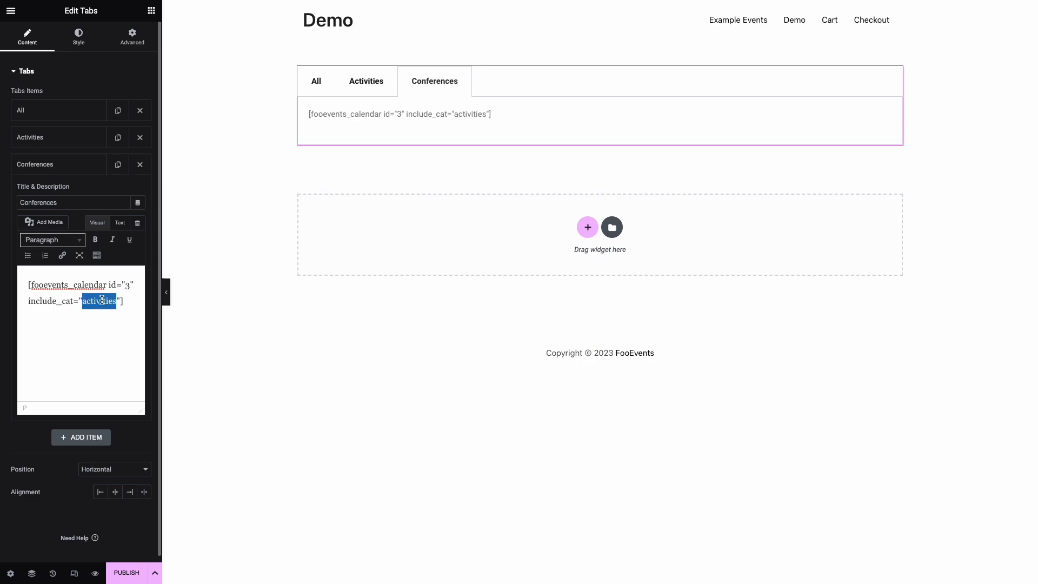
{"action": "type", "text": "conferences"}
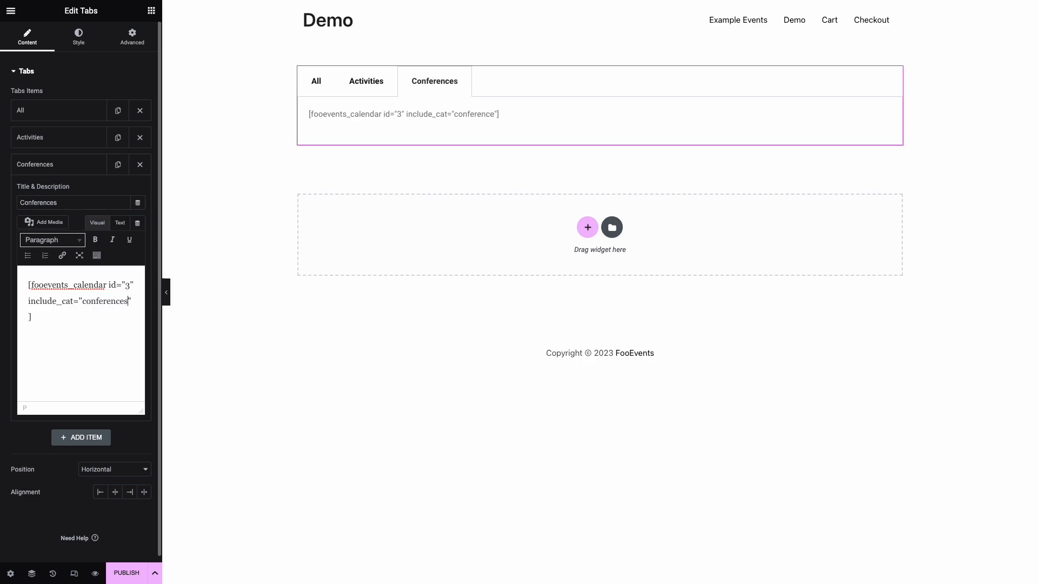
- Preview the Conferences tab showing only Workshop, Multi-day Conference and Conference
{"action": "left_click", "coordinate": [289, 342]}
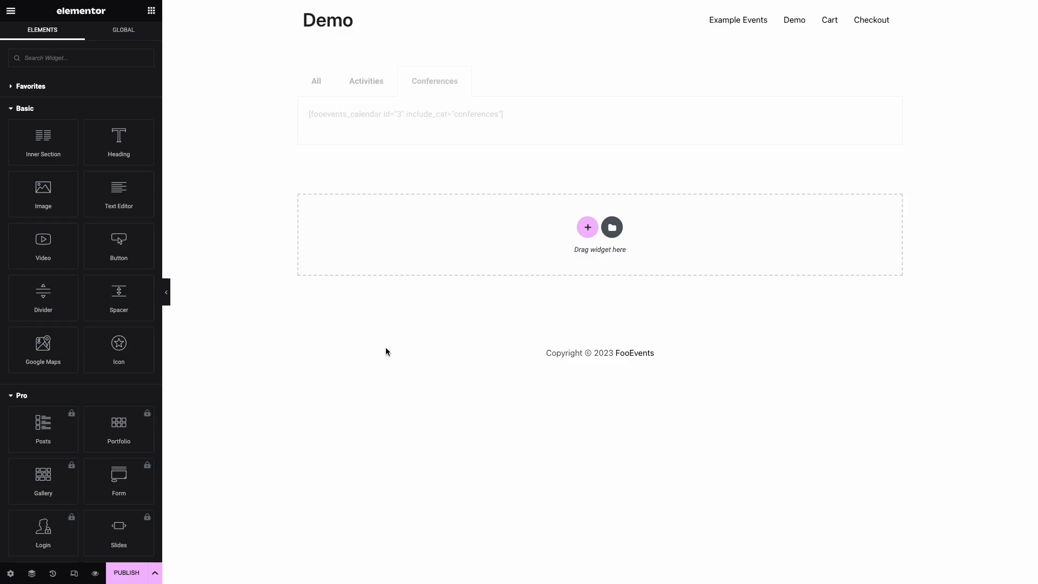
{"action": "left_click", "coordinate": [362, 81]}
{"action": "left_click", "coordinate": [429, 81]}
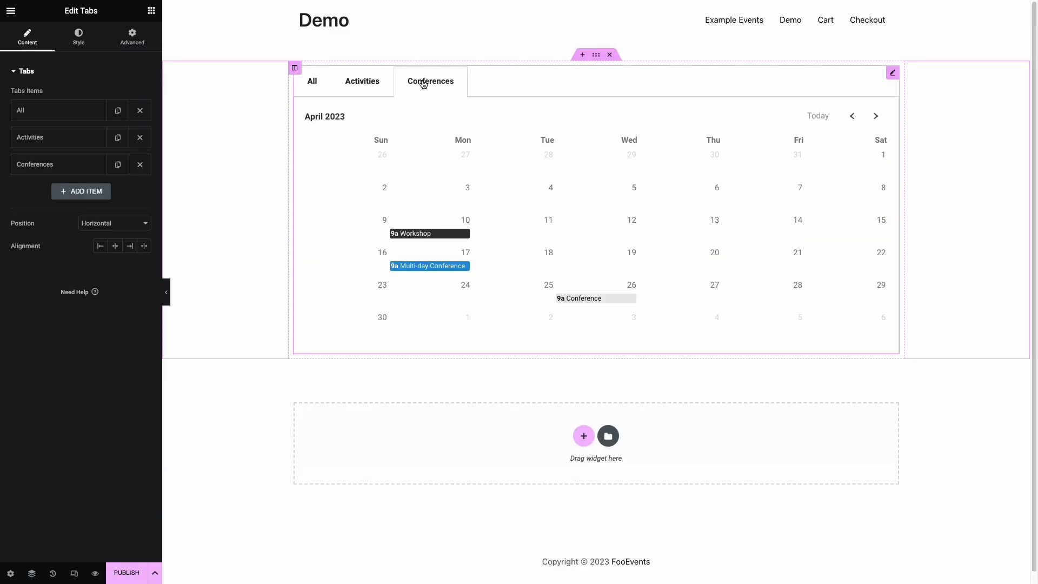
- Duplicate Conferences into a Day tab with id="4", dropping include_cat for defaultView="listDay"
{"action": "left_click", "coordinate": [119, 166]}
{"action": "left_click", "coordinate": [82, 193]}
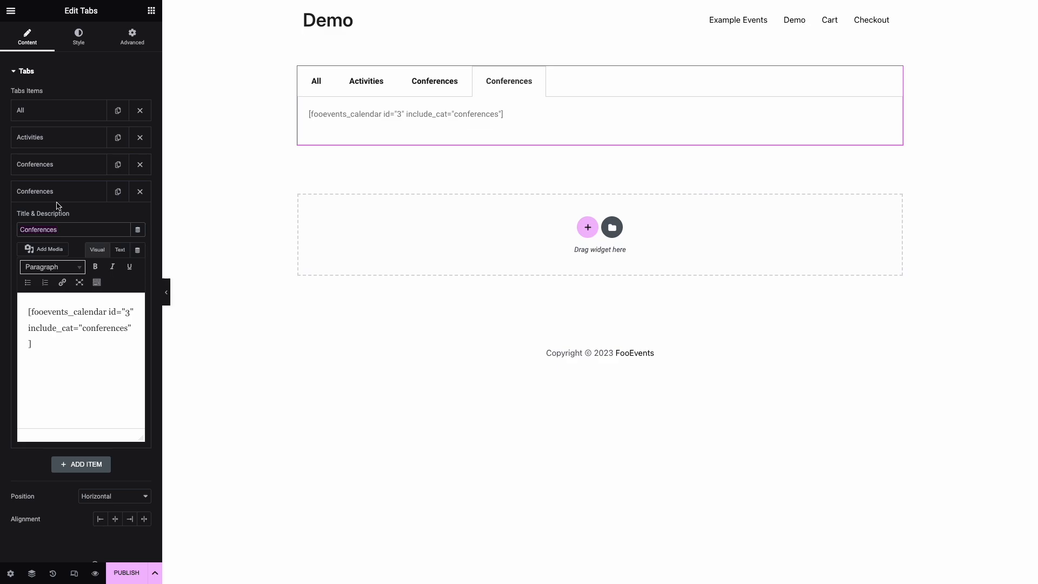
{"action": "type", "text": "Day"}
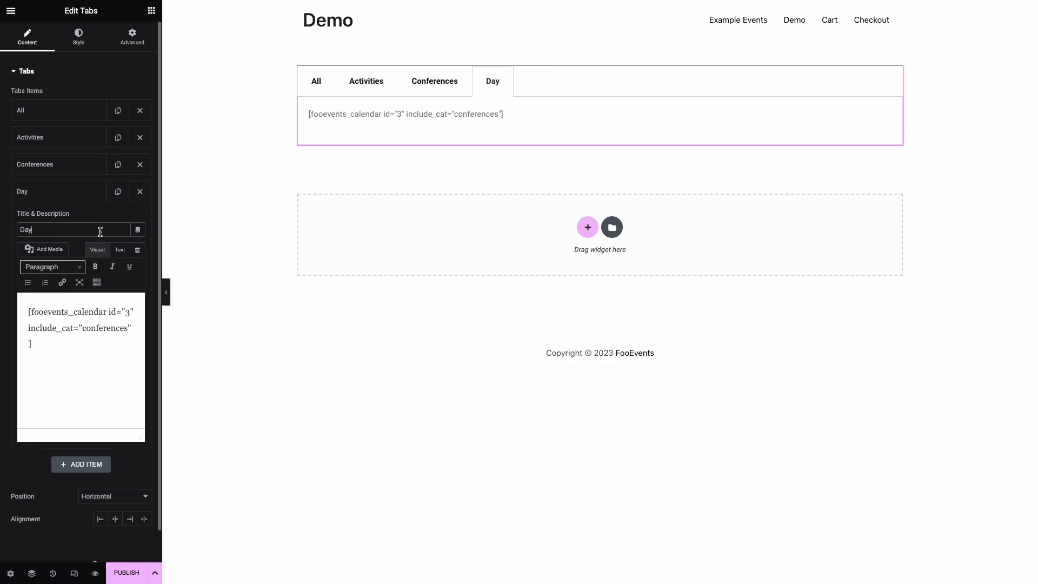
{"action": "left_click", "coordinate": [125, 314]}
{"action": "left_click_drag", "start_coordinate": [131, 327], "coordinate": [25, 322]}
{"action": "type", "text": "4"}
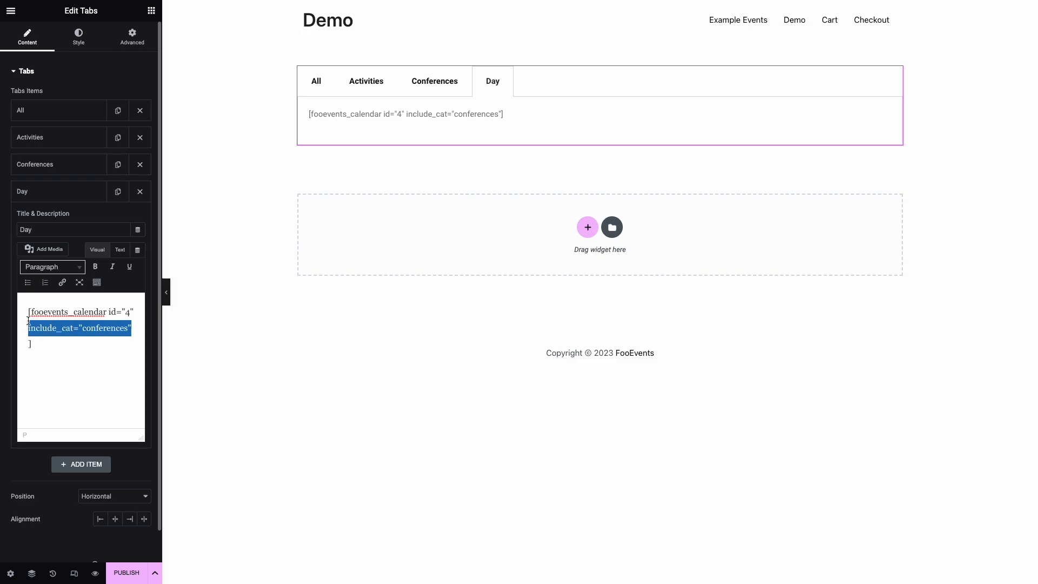
{"action": "key", "text": "BackSpace"}
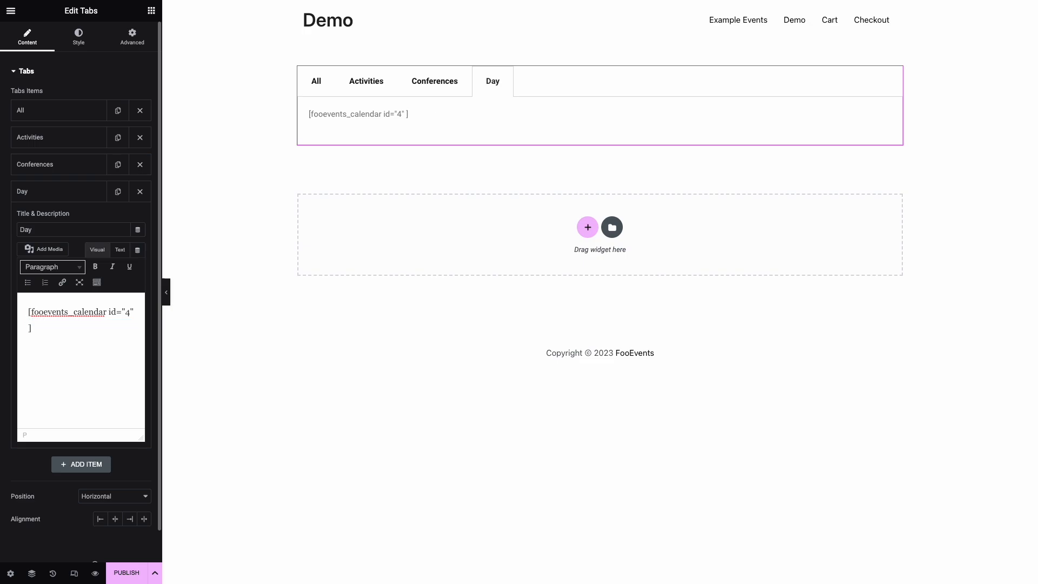
{"action": "type", "text": "defaultV"}
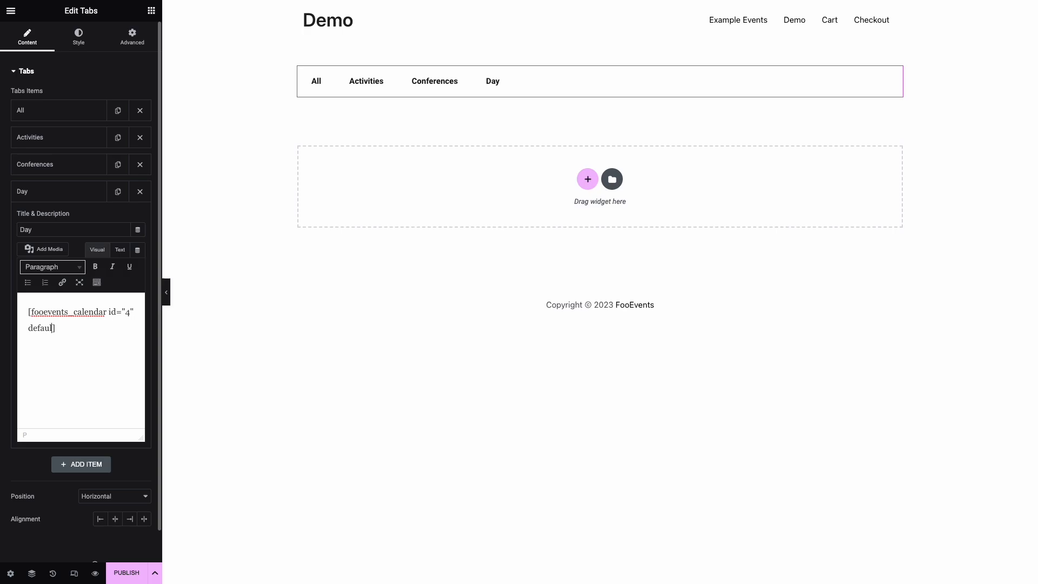
{"action": "type", "text": "iew="}
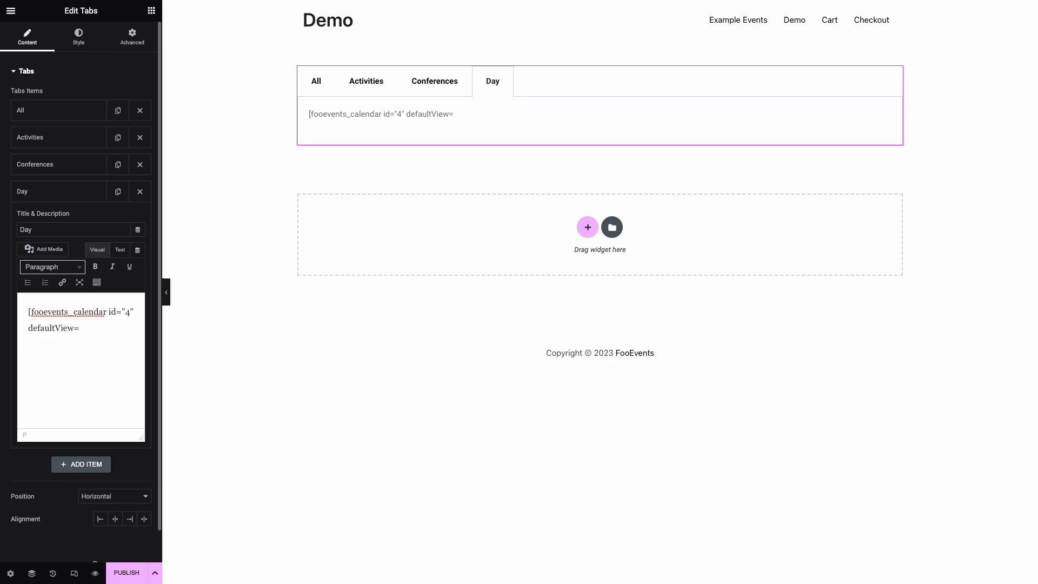
{"action": "type", "text": "\"listDay"}
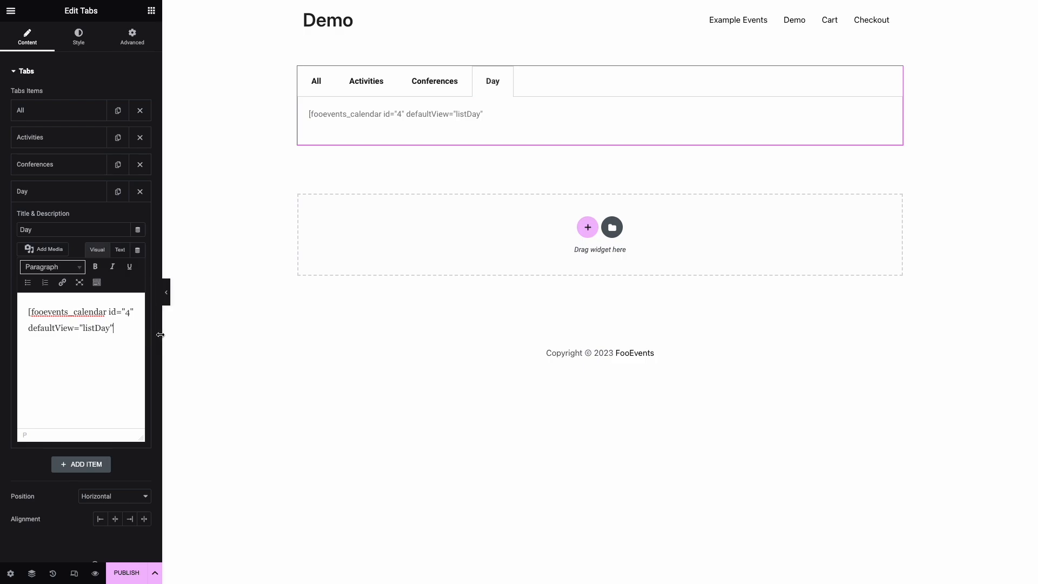
- Preview the Day tab listing April 13, 2023's Bus Tour events
{"action": "left_click", "coordinate": [384, 362]}
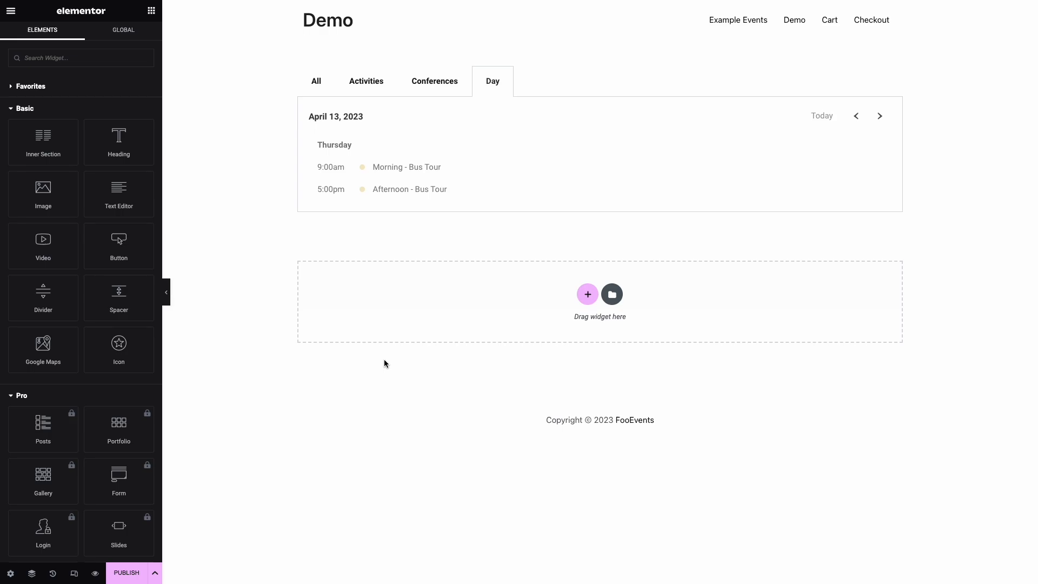
{"action": "mouse_move", "coordinate": [601, 154]}
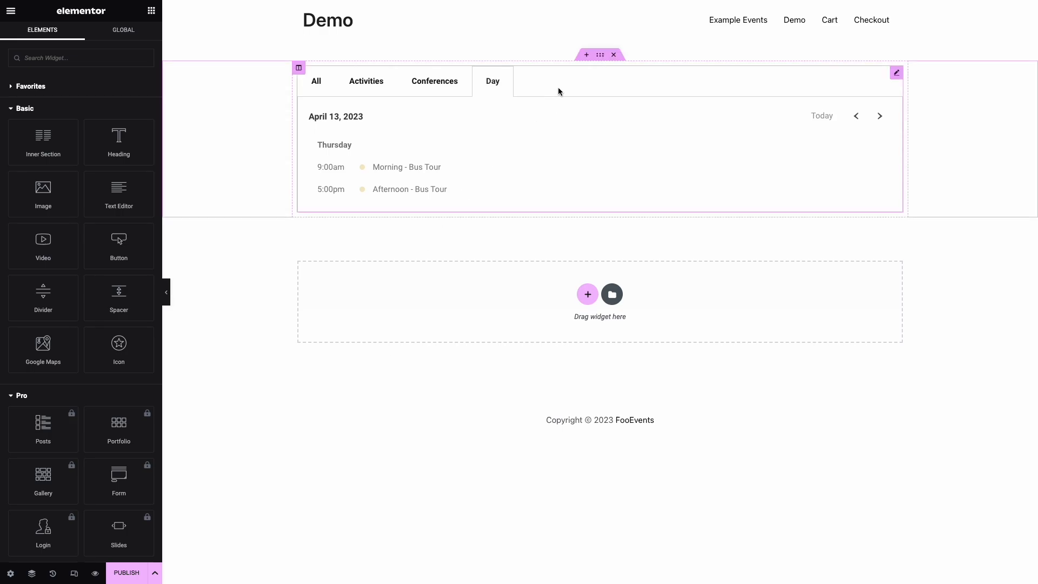
{"action": "left_click", "coordinate": [558, 87]}
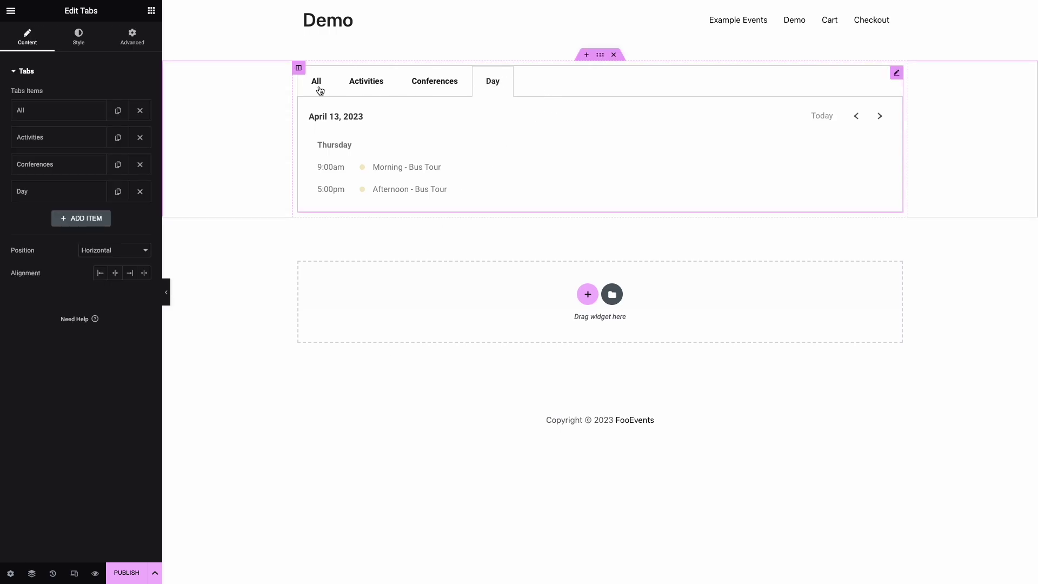
- Duplicate Day into a Week tab with id="5" and defaultView="listWeek"
{"action": "left_click", "coordinate": [118, 193]}
{"action": "left_click", "coordinate": [73, 218]}
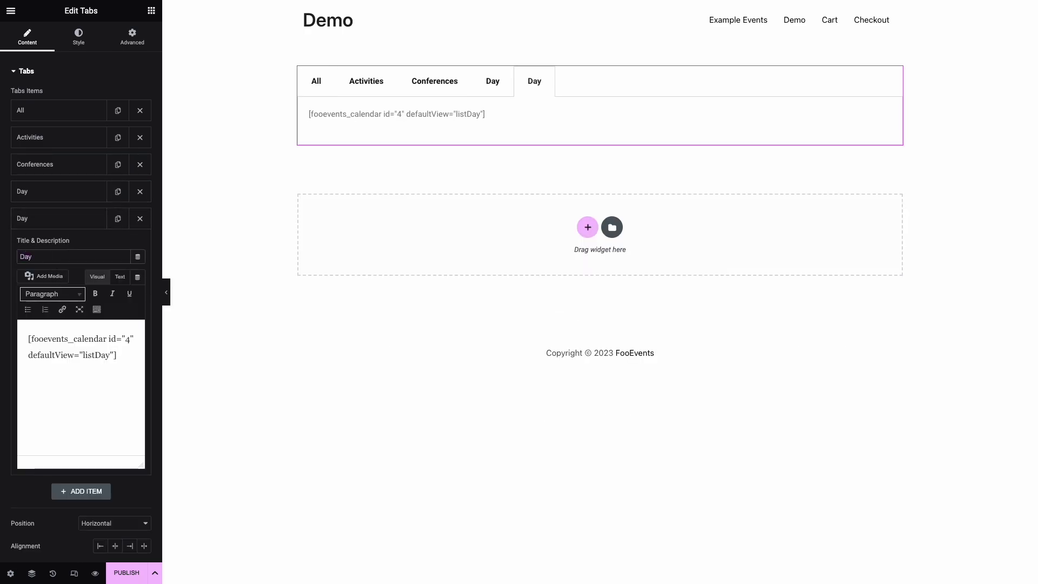
{"action": "type", "text": "Week"}
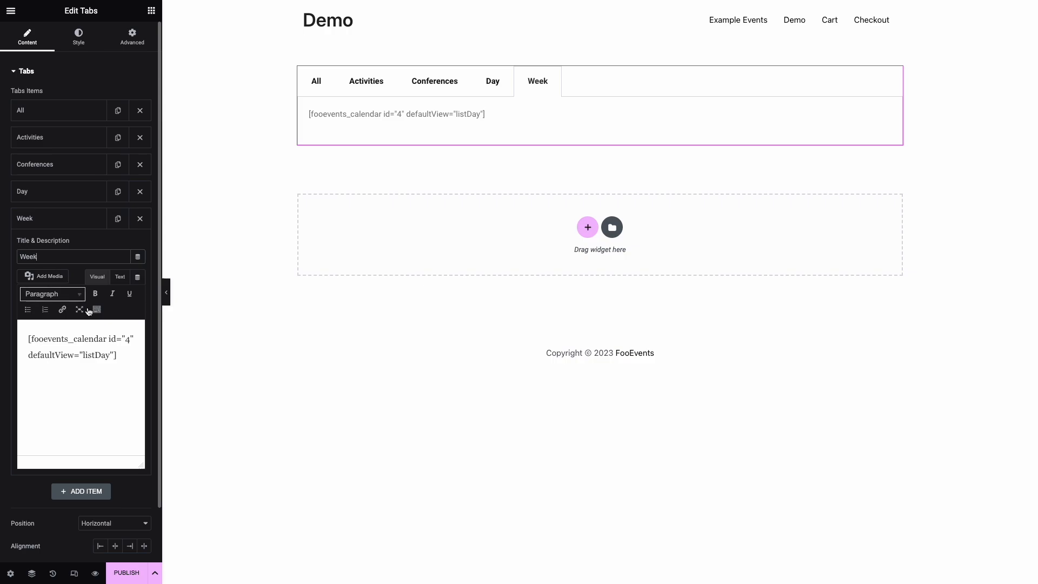
{"action": "double_click", "coordinate": [128, 339]}
{"action": "type", "text": "5"}
{"action": "left_click_drag", "start_coordinate": [111, 355], "coordinate": [101, 355]}
{"action": "type", "text": "Week"}
- Preview the Week tab's Apr 9–15 list against the Day tab, then duplicate Week
{"action": "left_click", "coordinate": [406, 350]}
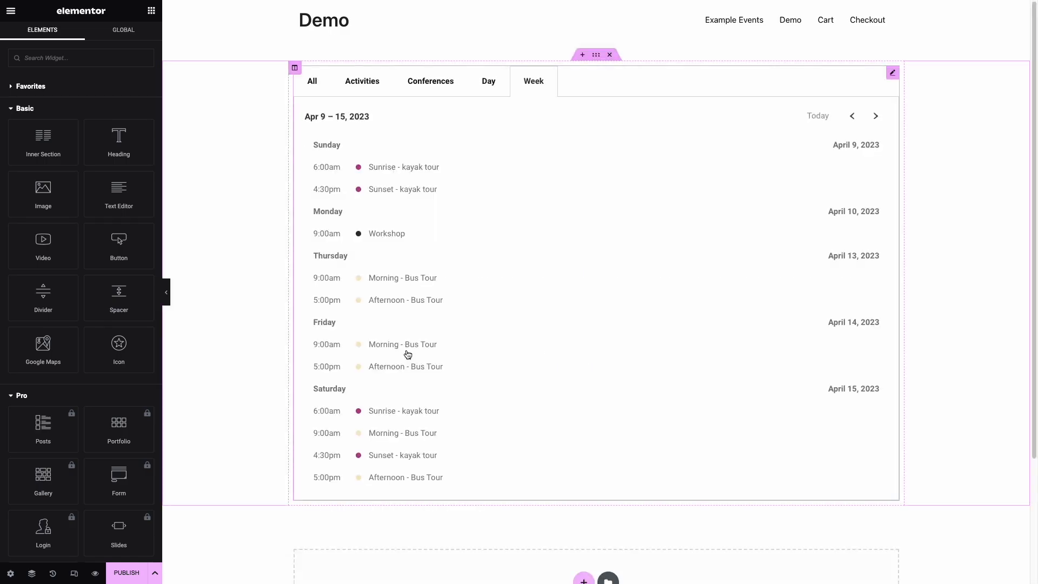
{"action": "left_click", "coordinate": [491, 83]}
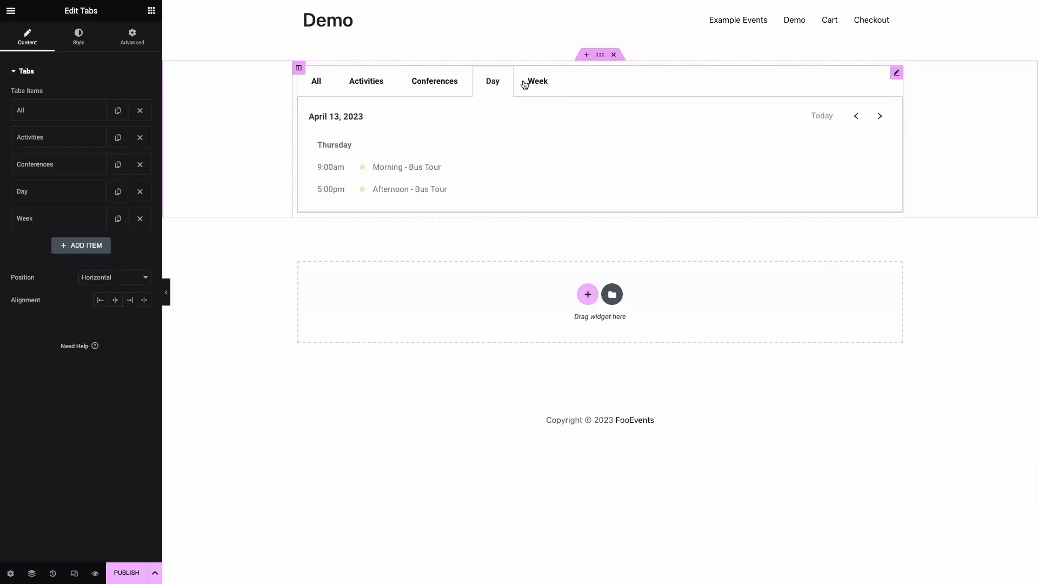
{"action": "left_click", "coordinate": [535, 81]}
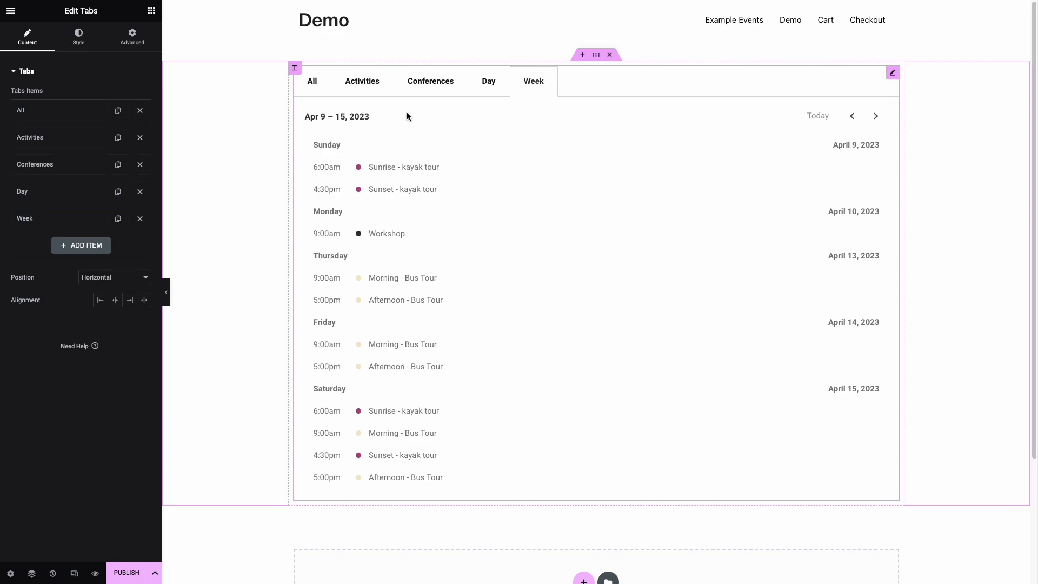
{"action": "left_click", "coordinate": [119, 218]}
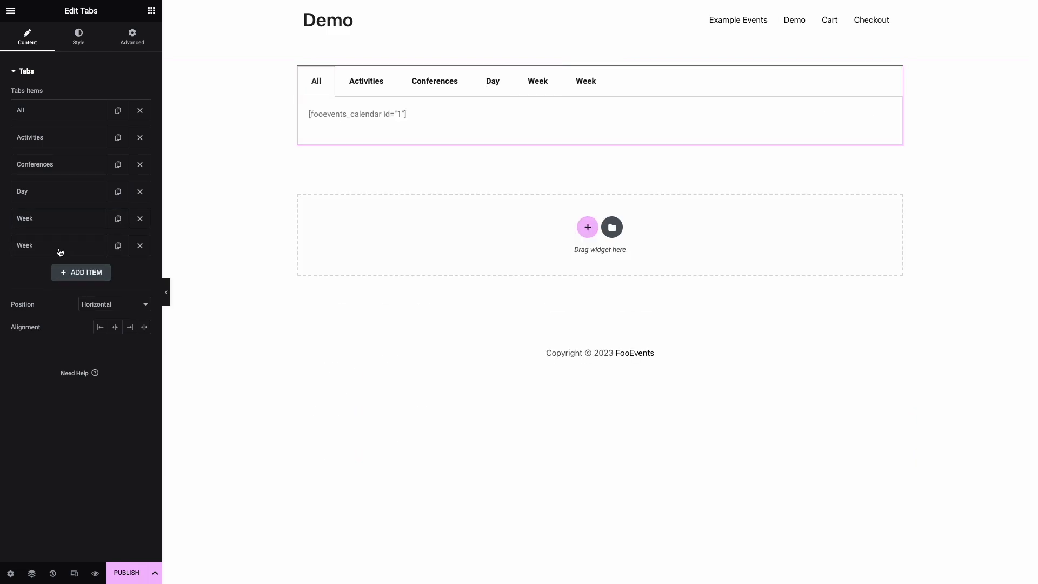
- Retitle the copy Month with id="6" and defaultView="listMonth"
{"action": "left_click", "coordinate": [93, 248]}
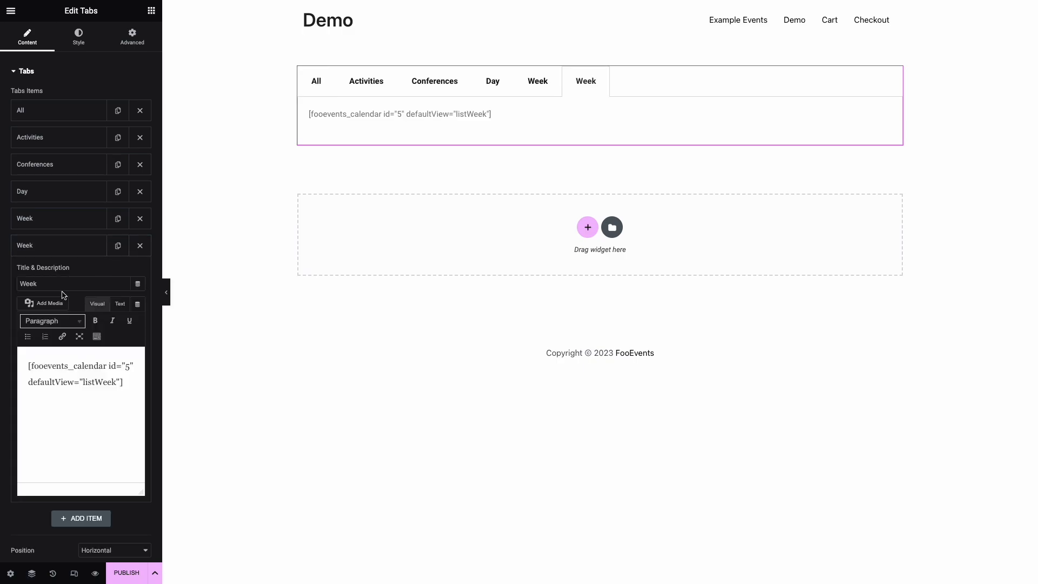
{"action": "type", "text": "Month"}
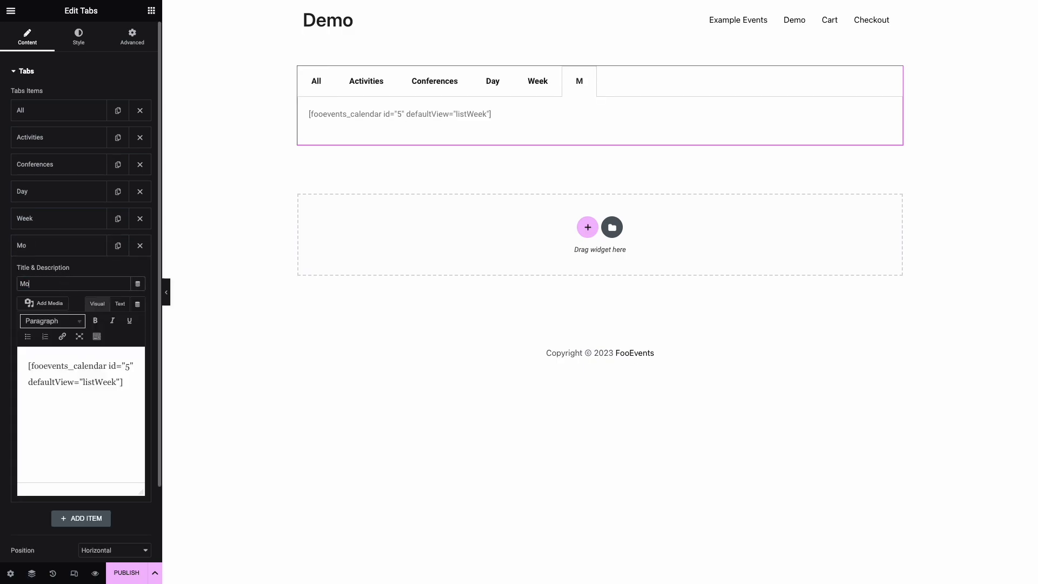
{"action": "double_click", "coordinate": [127, 368]}
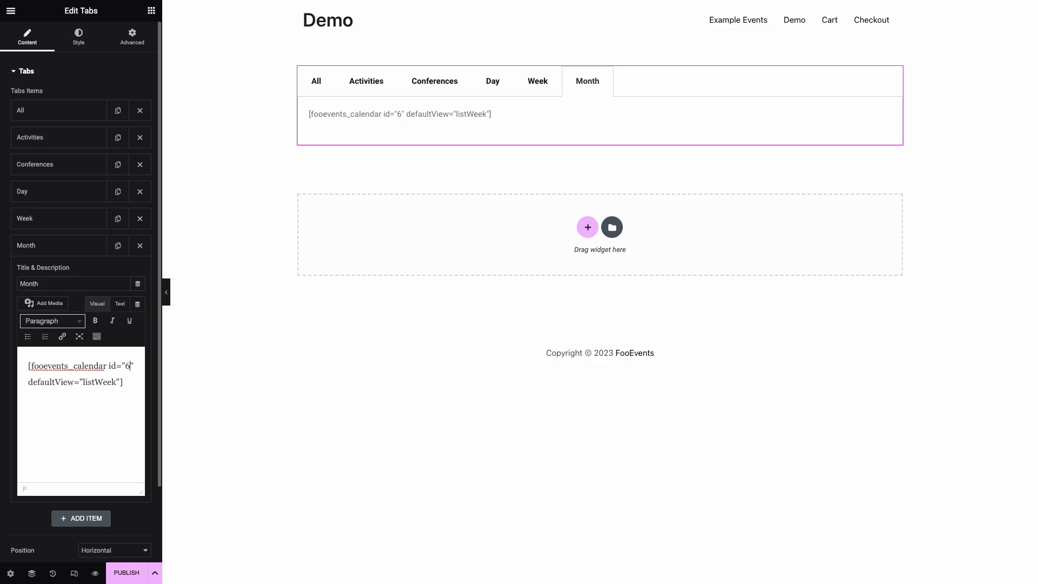
{"action": "left_click_drag", "start_coordinate": [120, 382], "coordinate": [97, 382]}
{"action": "type", "text": "Mo"}
{"action": "type", "text": "nth"}
- Preview the Month tab's April 2023 list, then duplicate Month and open the copy's settings
{"action": "left_click", "coordinate": [418, 360]}
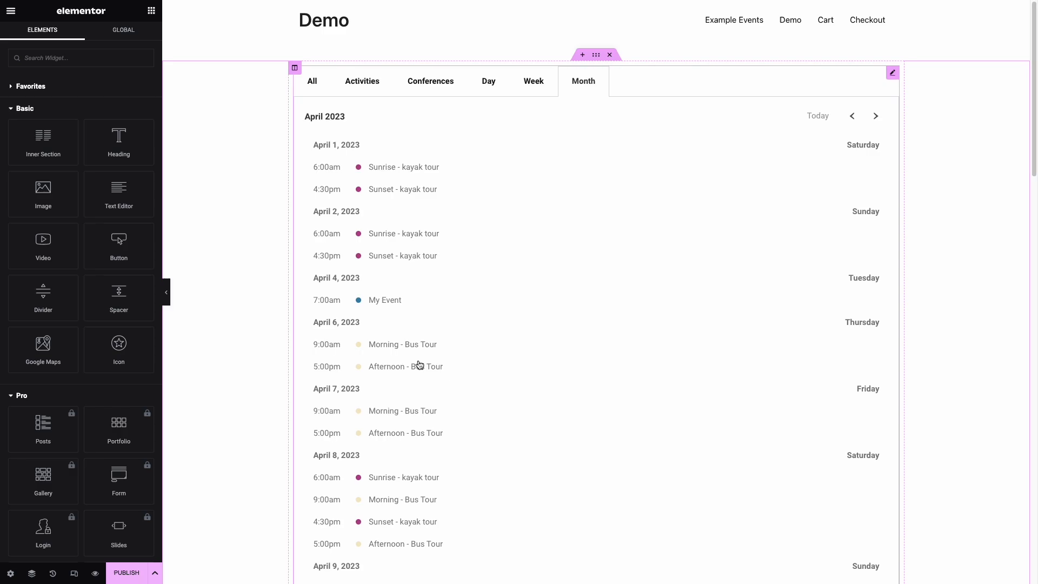
{"action": "left_click", "coordinate": [533, 80]}
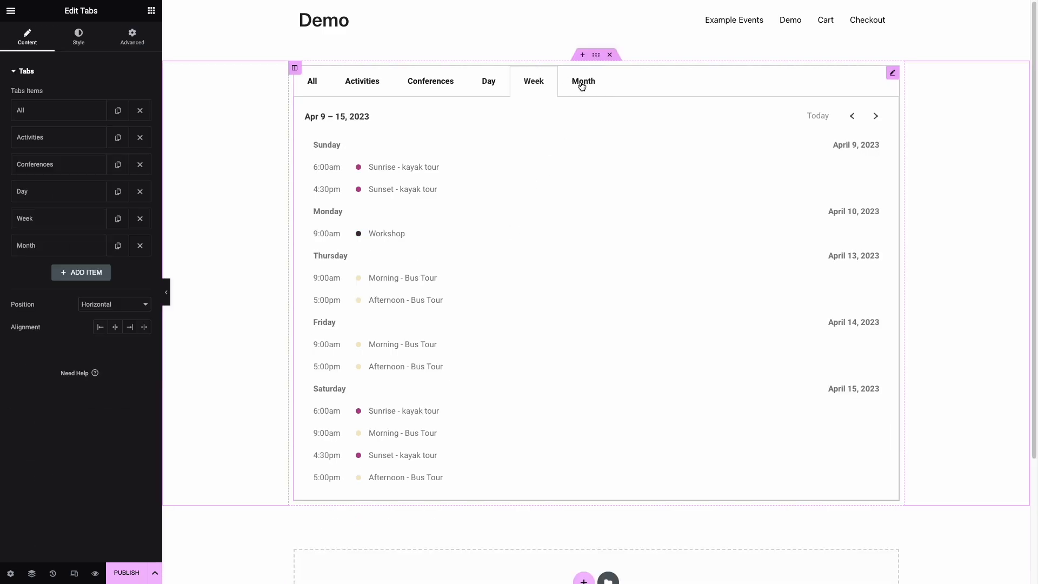
{"action": "left_click", "coordinate": [581, 83]}
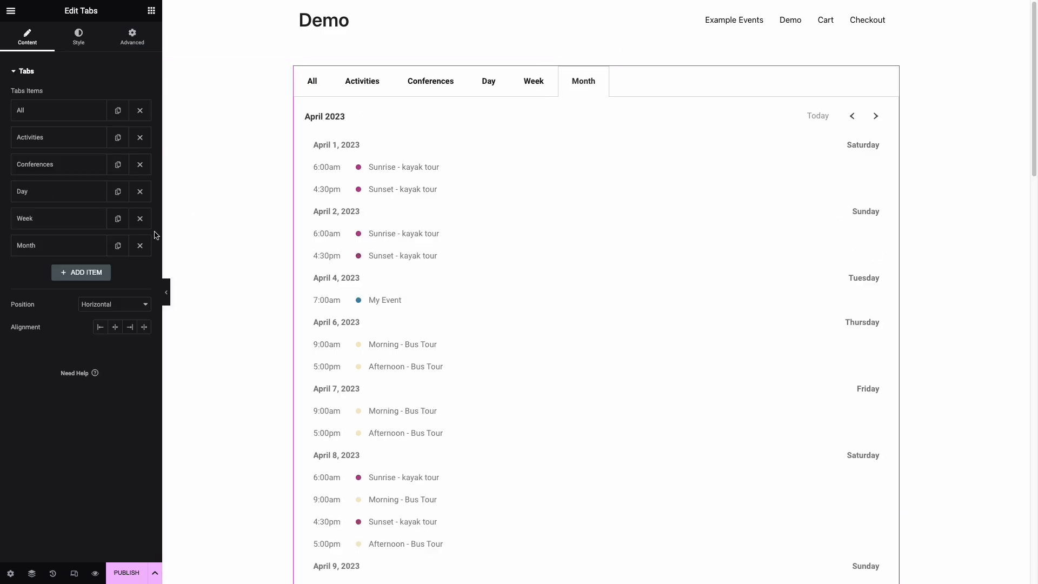
{"action": "left_click", "coordinate": [118, 244]}
{"action": "left_click", "coordinate": [88, 274]}
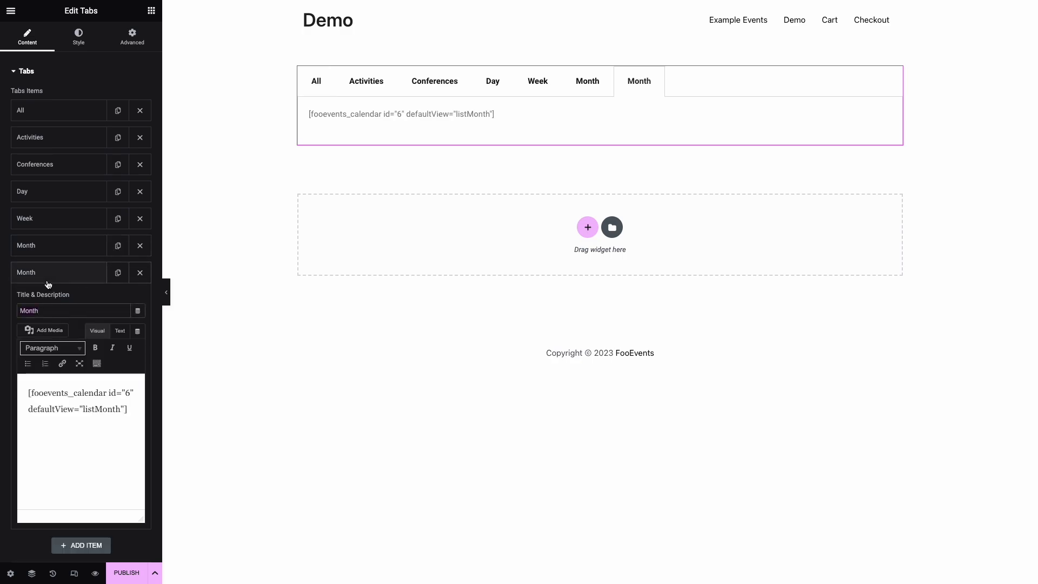
- Edit the Year tab's shortcode to id="7" and defaultView="listYear" so it lists yearly events
{"action": "triple_click", "coordinate": [73, 310]}
{"action": "type", "text": "Year"}
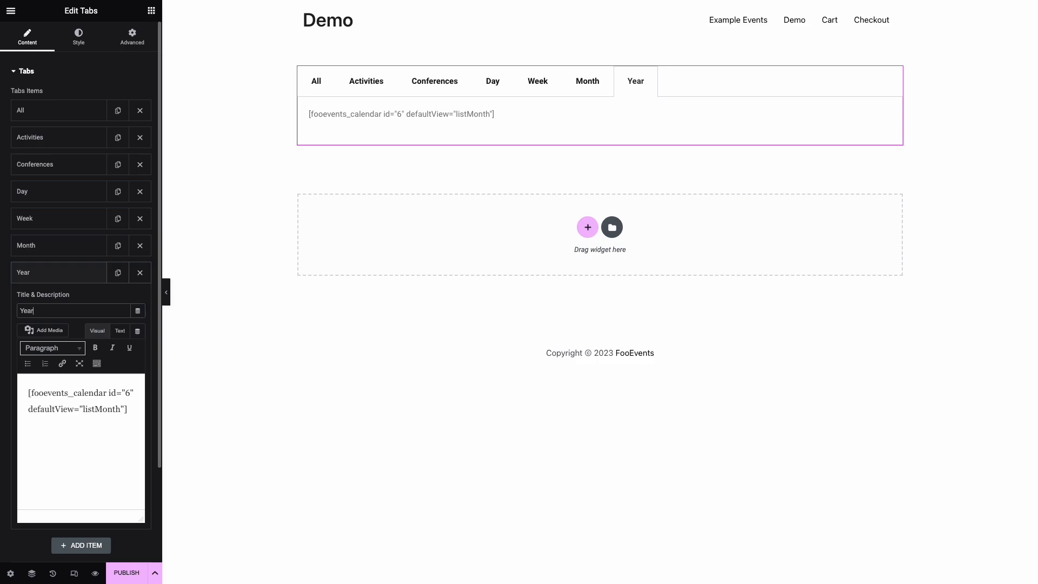
{"action": "left_click", "coordinate": [126, 395]}
{"action": "type", "text": "7"}
{"action": "left_click_drag", "start_coordinate": [120, 409], "coordinate": [96, 410]}
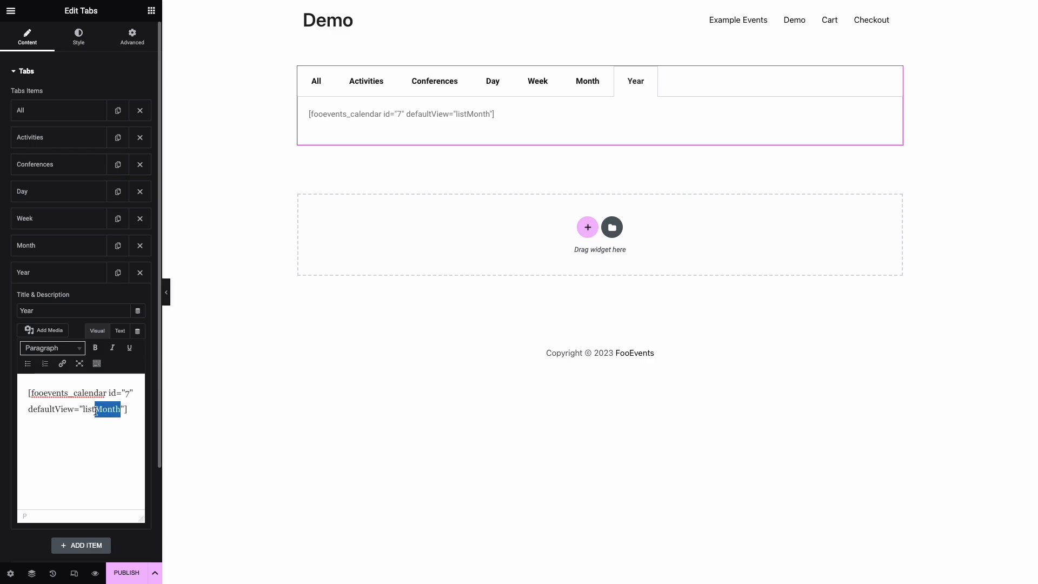
{"action": "type", "text": "Year"}
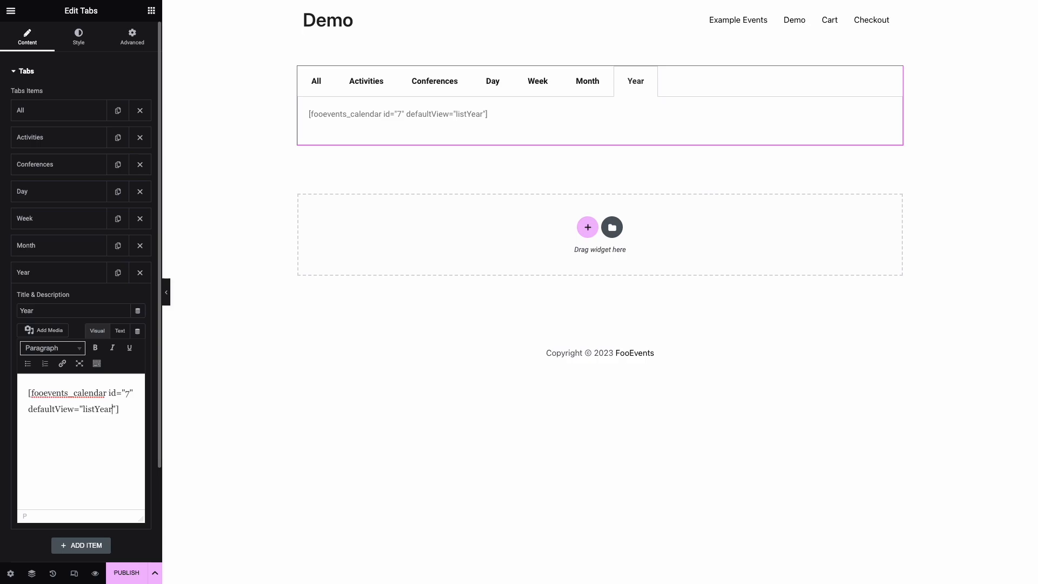
{"action": "left_click", "coordinate": [414, 403]}
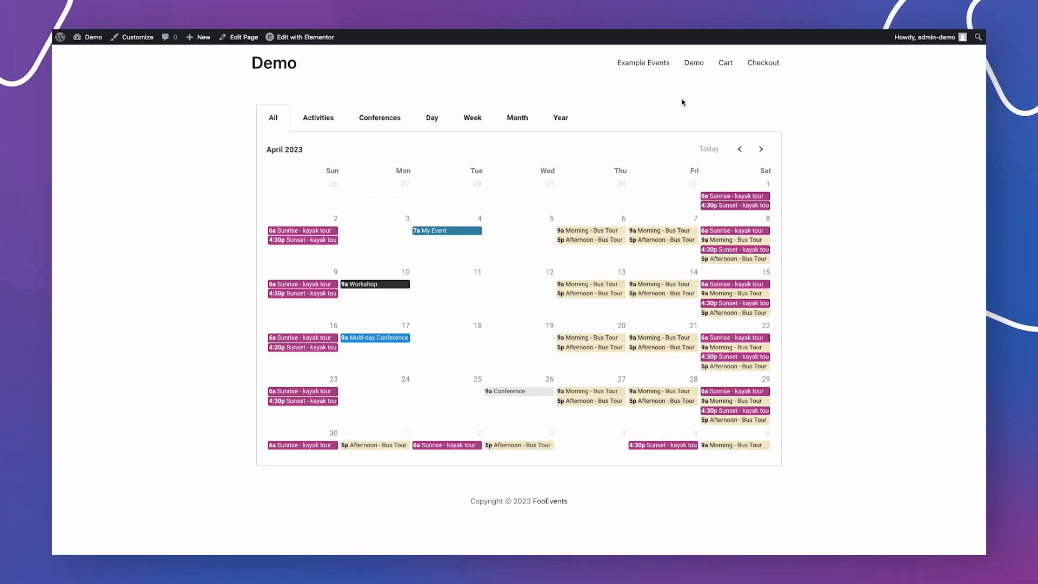
- Try the Bus Tour booking options: Basic ticket, Afternoon slot, April 15
{"action": "left_click", "coordinate": [610, 231]}
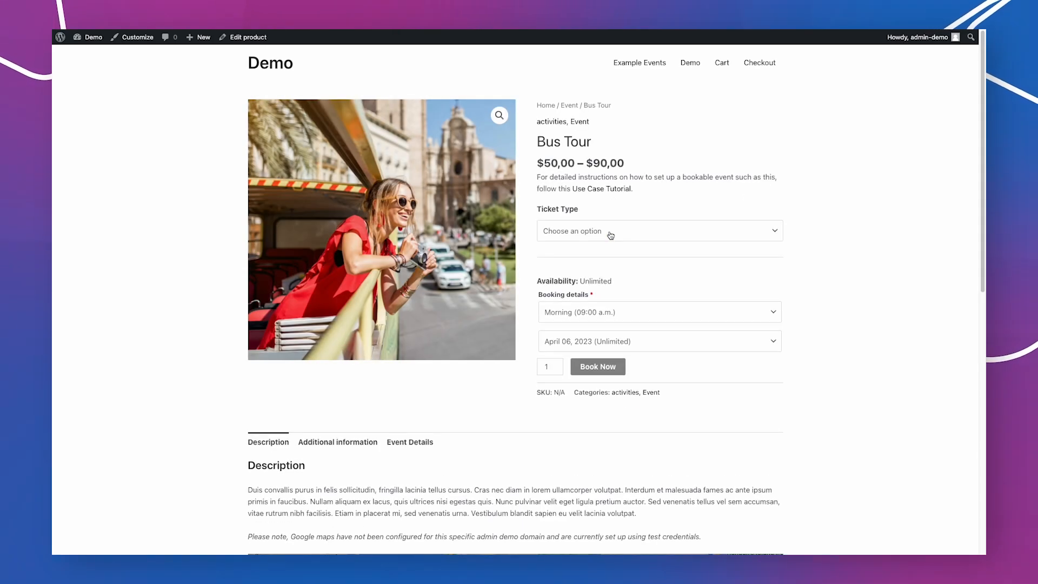
{"action": "left_click", "coordinate": [610, 231]}
{"action": "left_click", "coordinate": [608, 240]}
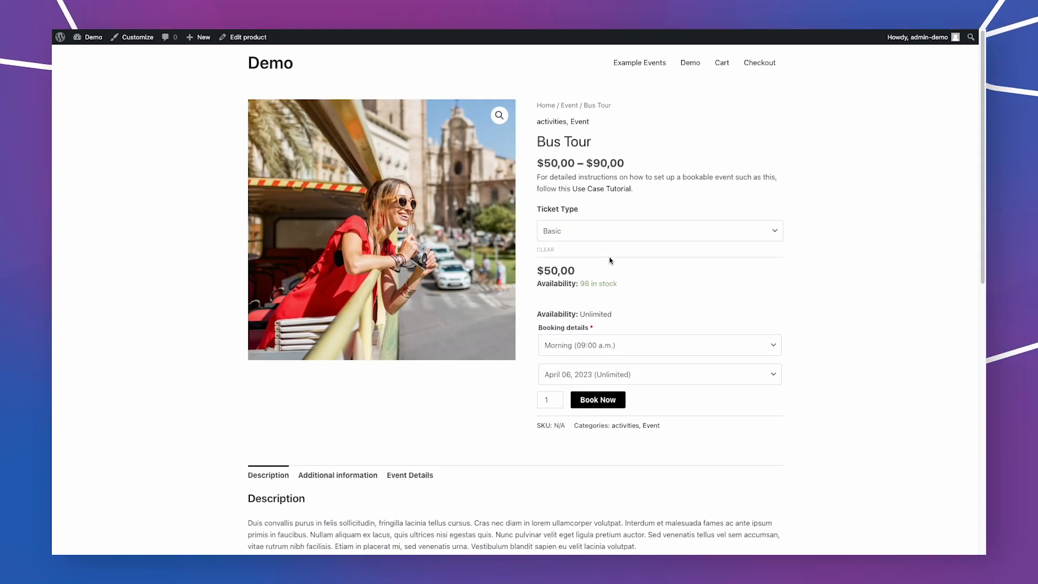
{"action": "left_click", "coordinate": [614, 344]}
{"action": "left_click", "coordinate": [617, 357]}
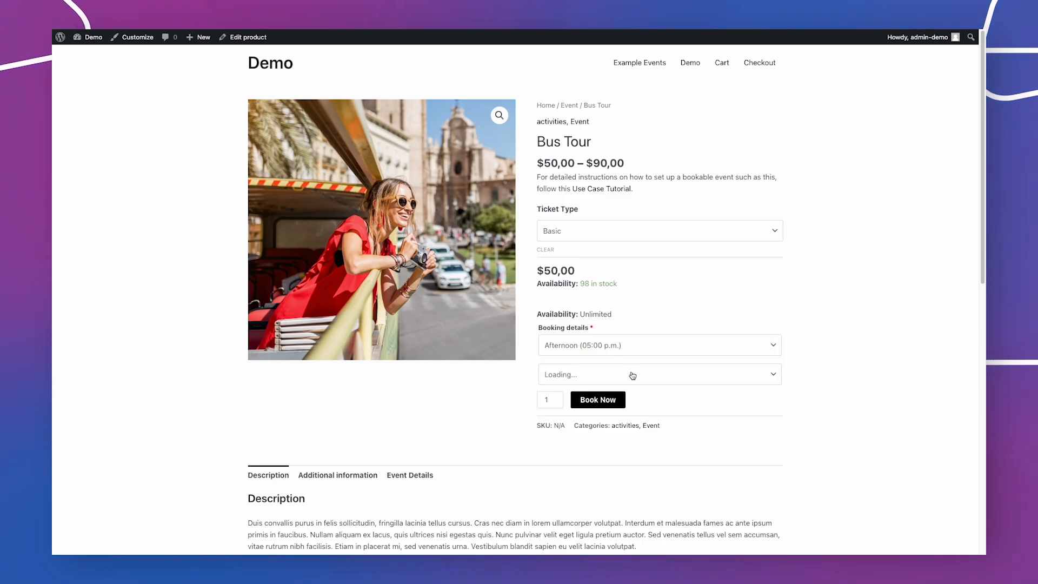
{"action": "left_click", "coordinate": [632, 374]}
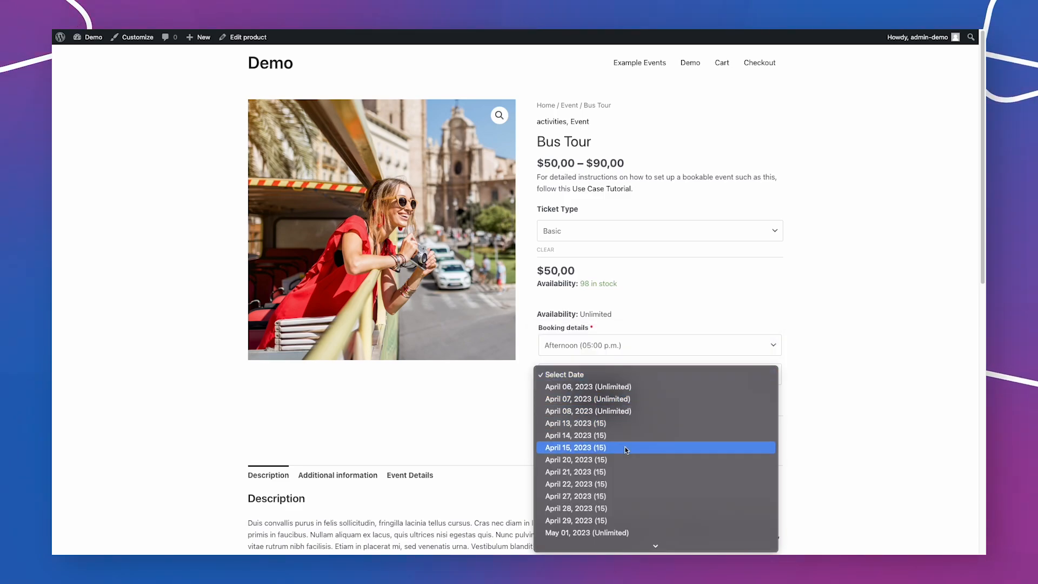
{"action": "left_click", "coordinate": [625, 449]}
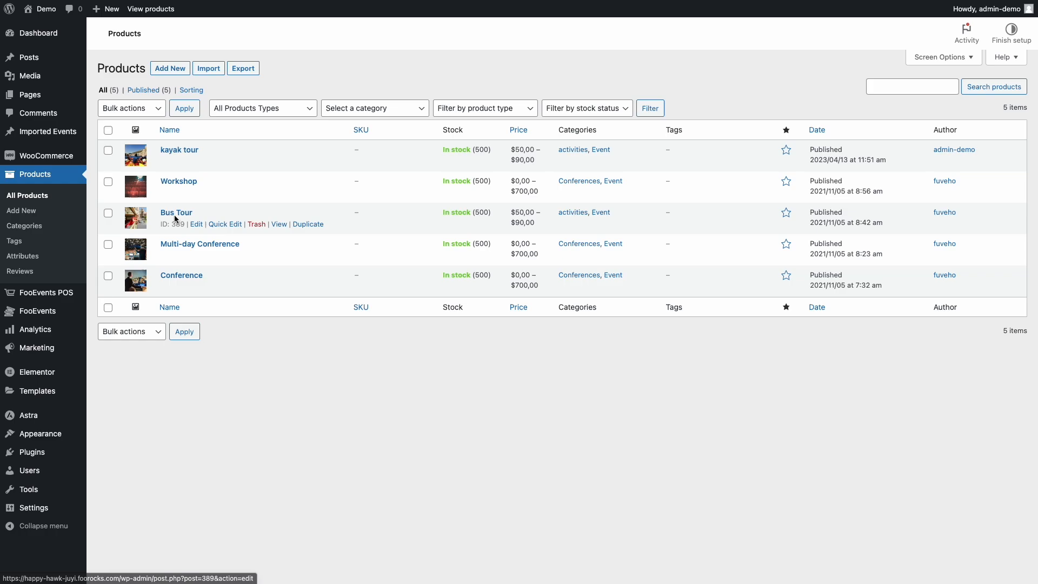
- Copy the Bus Tour product's ID 389 from the WooCommerce products list
{"action": "double_click", "coordinate": [177, 223]}
{"action": "right_click", "coordinate": [177, 223]}
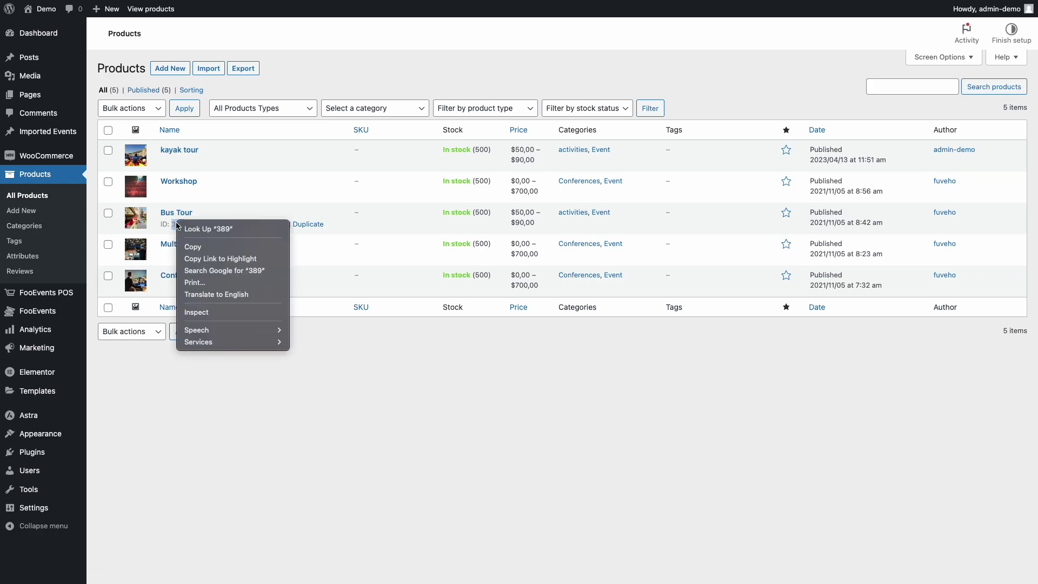
{"action": "left_click", "coordinate": [194, 247]}
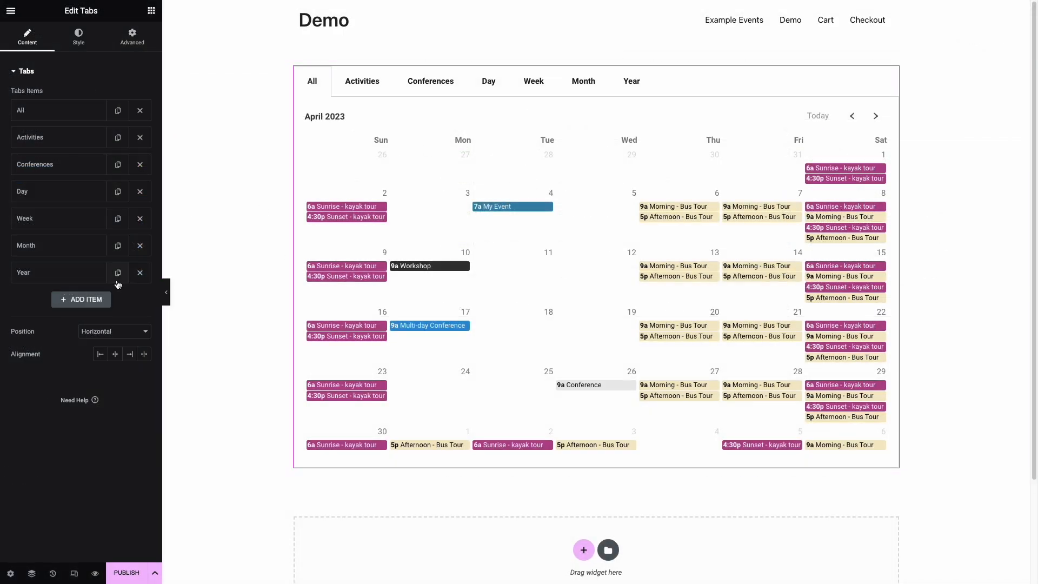
- Add a Bus Tour tab whose content is [fooevents_calendar id="8" post="389"]
{"action": "left_click", "coordinate": [82, 299]}
{"action": "left_click", "coordinate": [67, 338]}
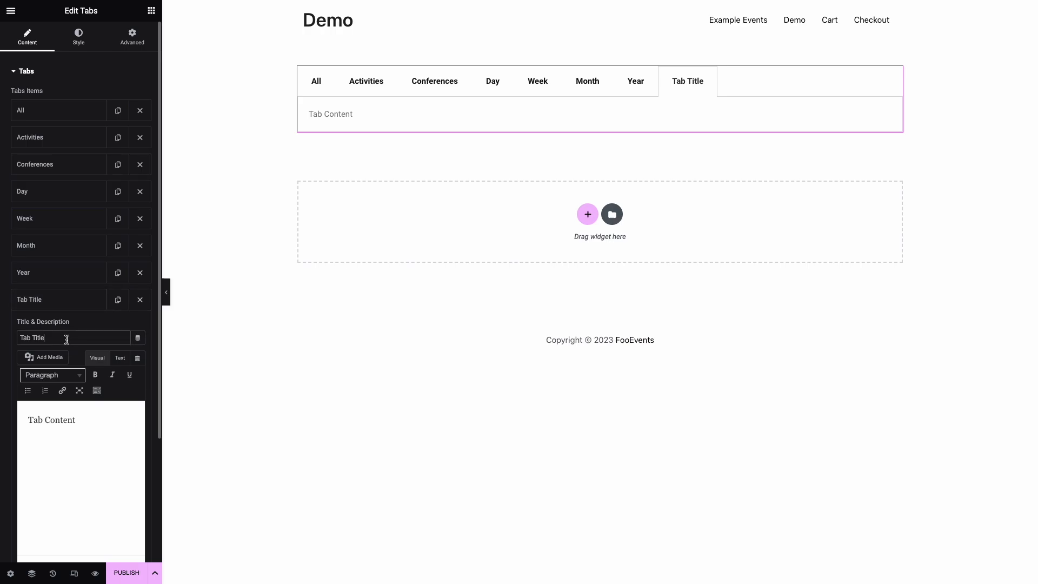
{"action": "type", "text": "Bu"}
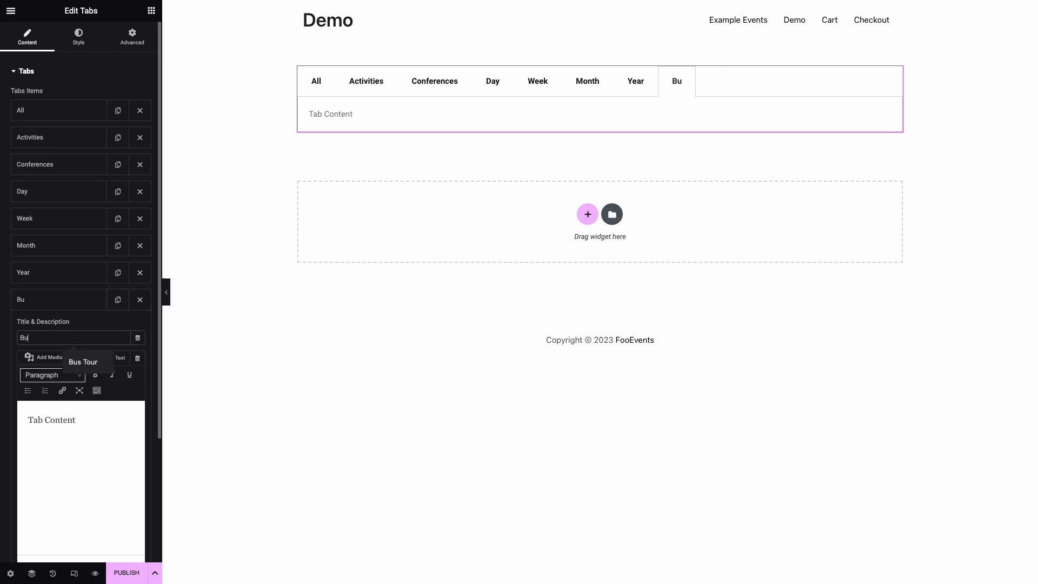
{"action": "type", "text": "s Tour"}
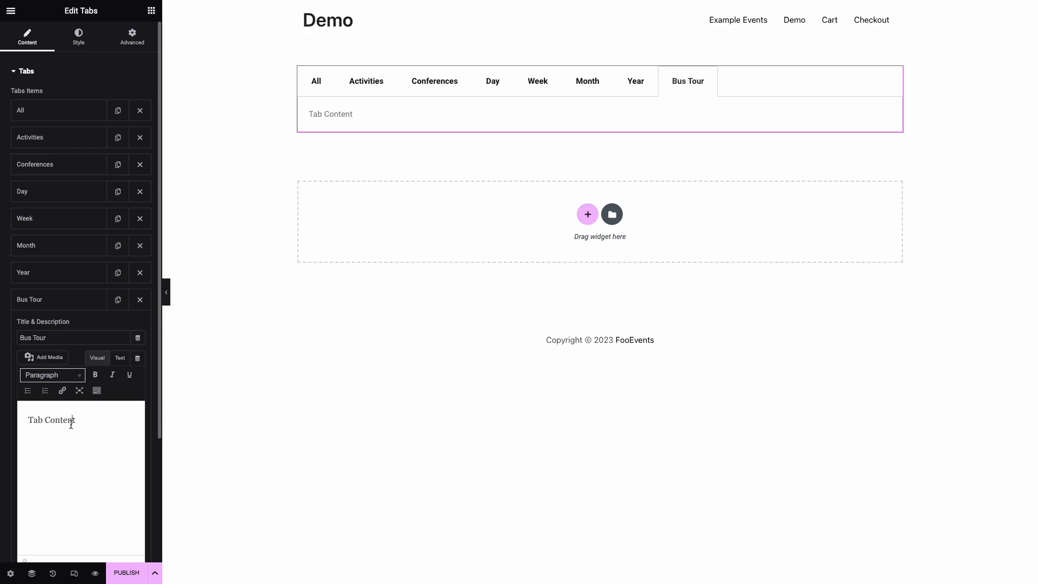
{"action": "double_click", "coordinate": [71, 420]}
{"action": "type", "text": "[fooevents_cal"}
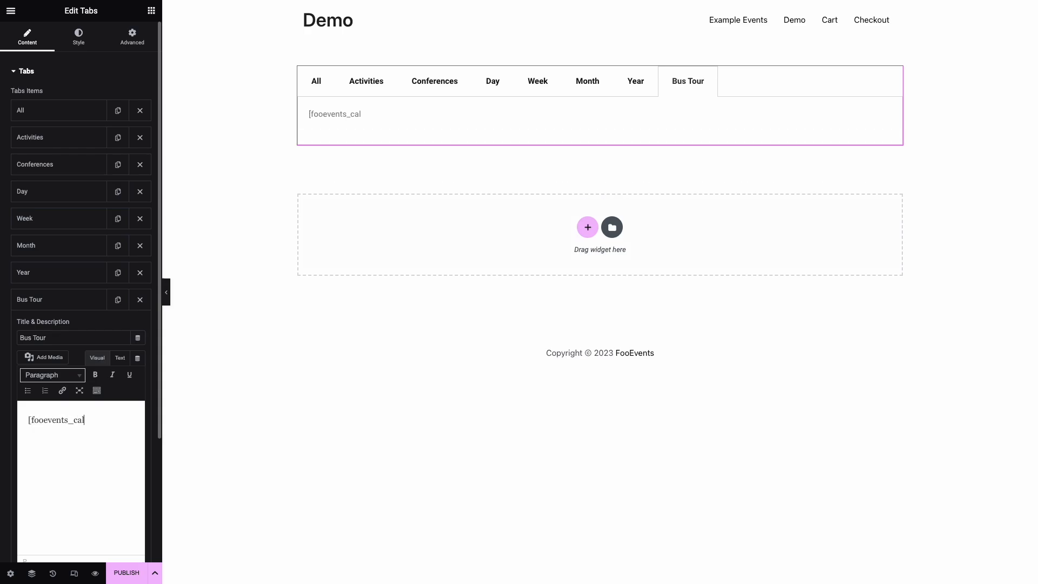
{"action": "type", "text": "endar id=\"8"}
{"action": "type", "text": "\" p"}
{"action": "type", "text": "ost="}
{"action": "type", "text": "389\"]"}
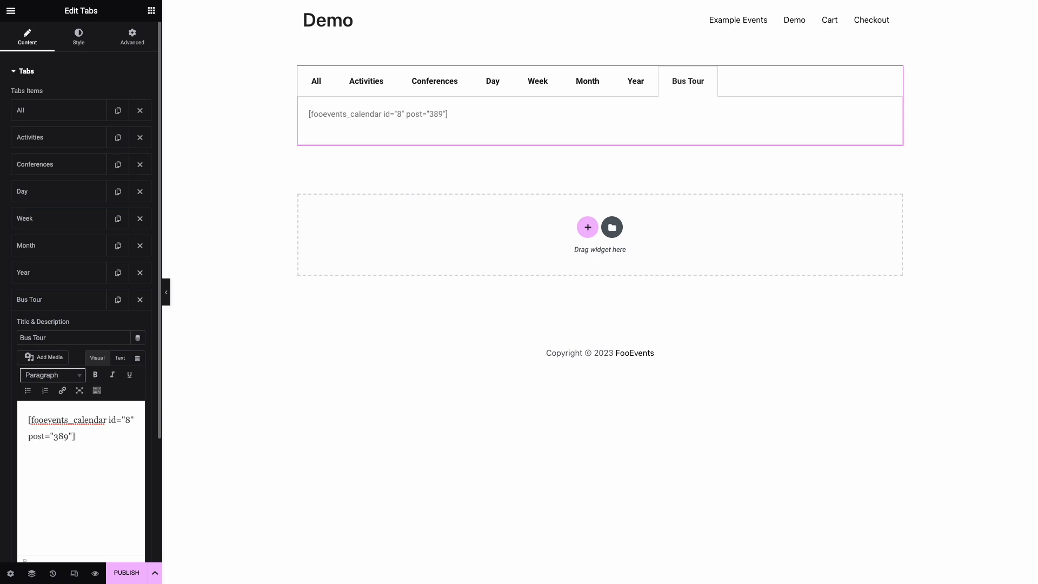
{"action": "left_click", "coordinate": [361, 413]}
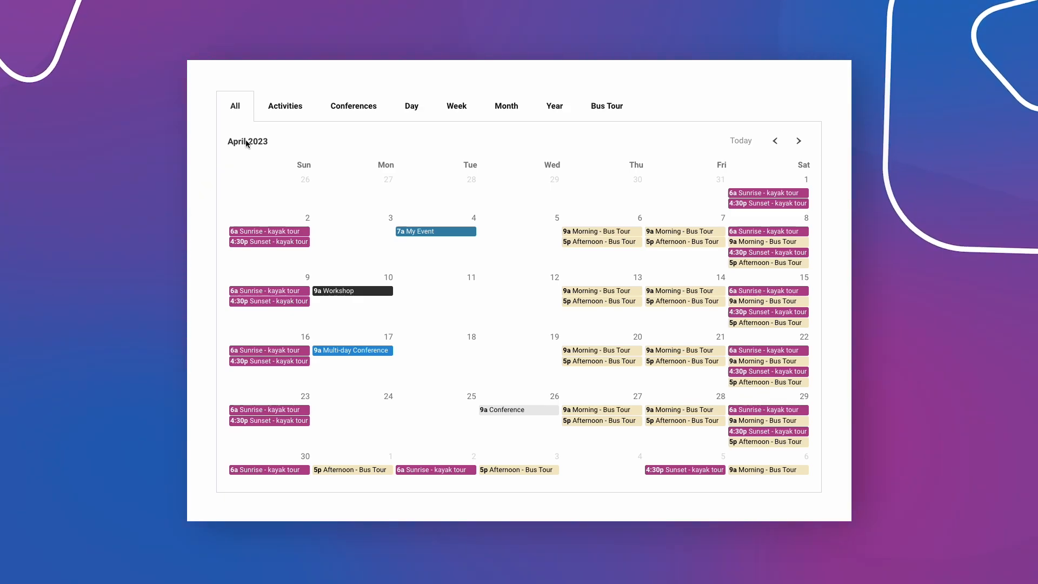
- View each live tab in turn: Activities, Conferences, Day, Week, Month, Year, Bus Tour
{"action": "left_click", "coordinate": [285, 106]}
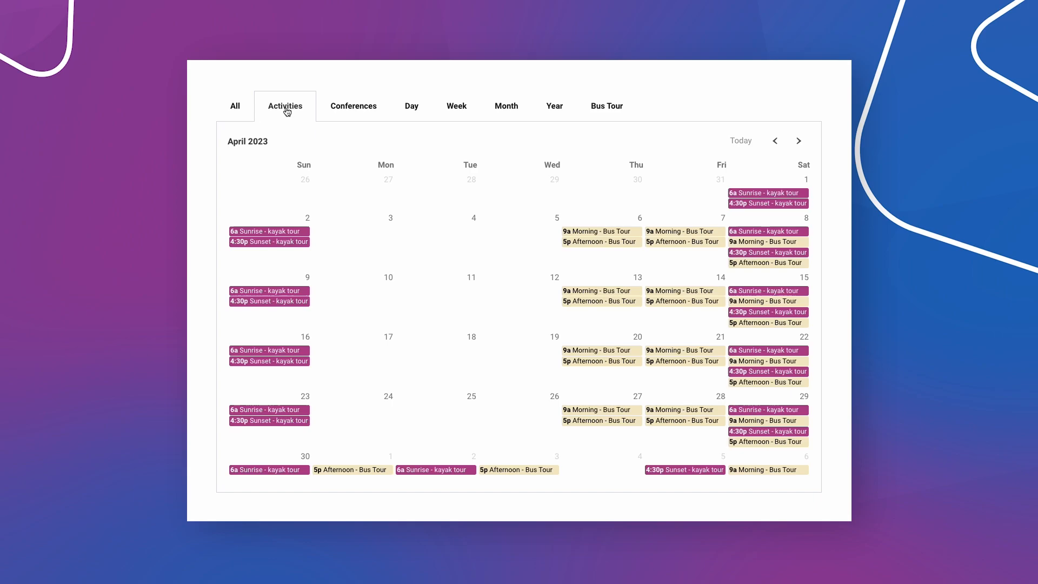
{"action": "left_click", "coordinate": [344, 110]}
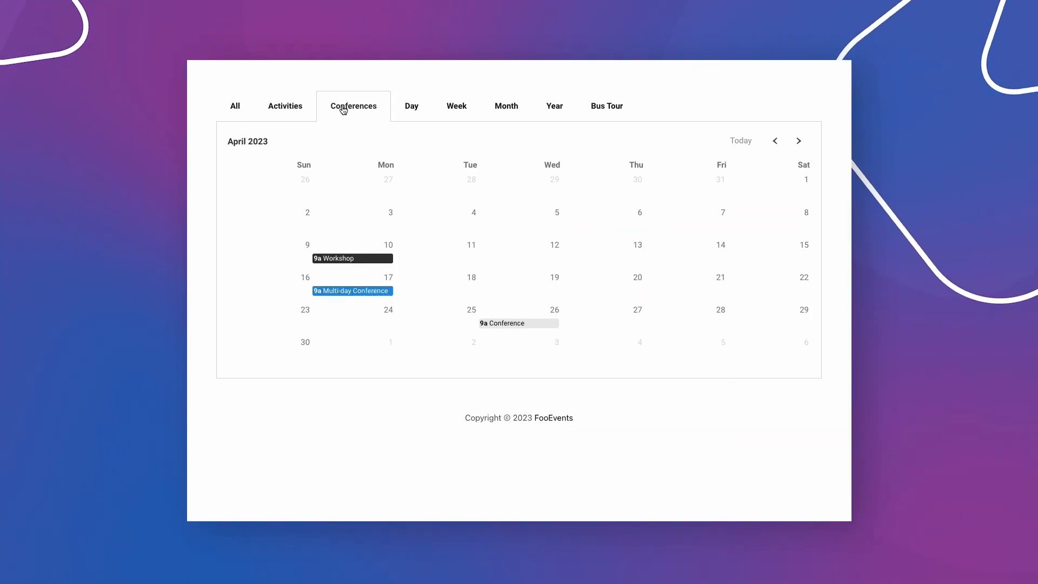
{"action": "left_click", "coordinate": [409, 109]}
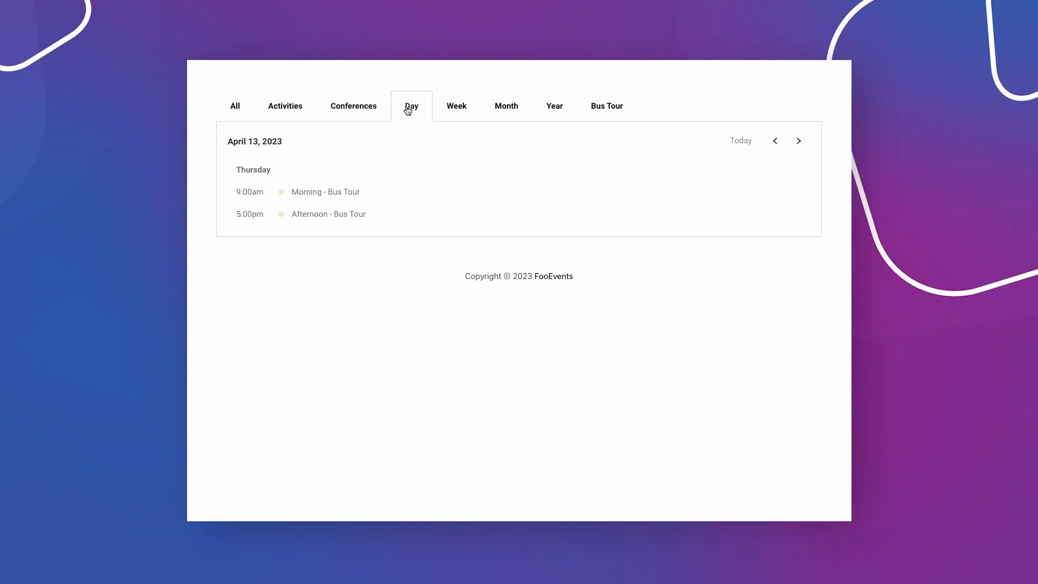
{"action": "left_click", "coordinate": [453, 110]}
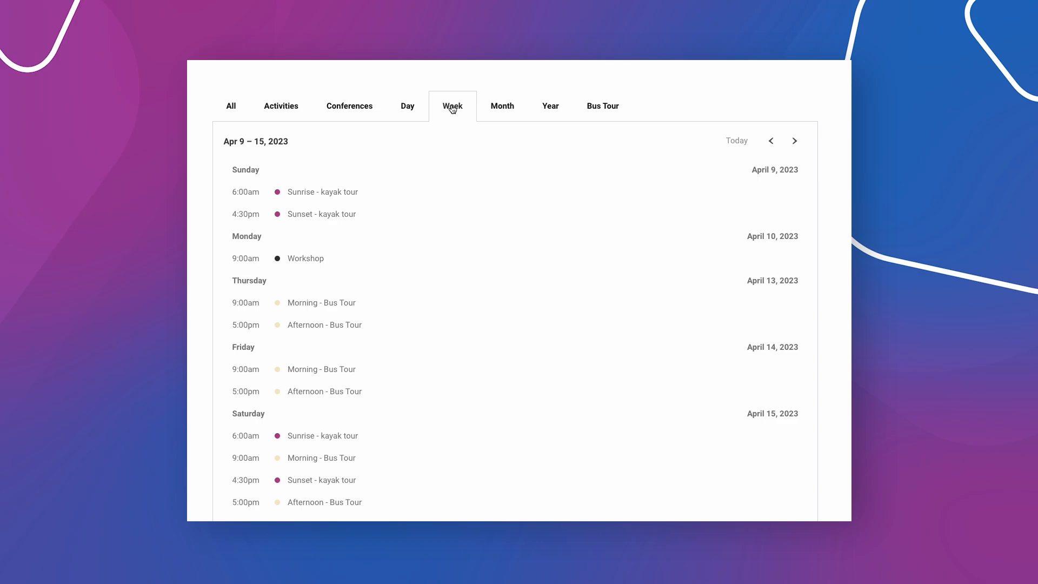
{"action": "left_click", "coordinate": [500, 108]}
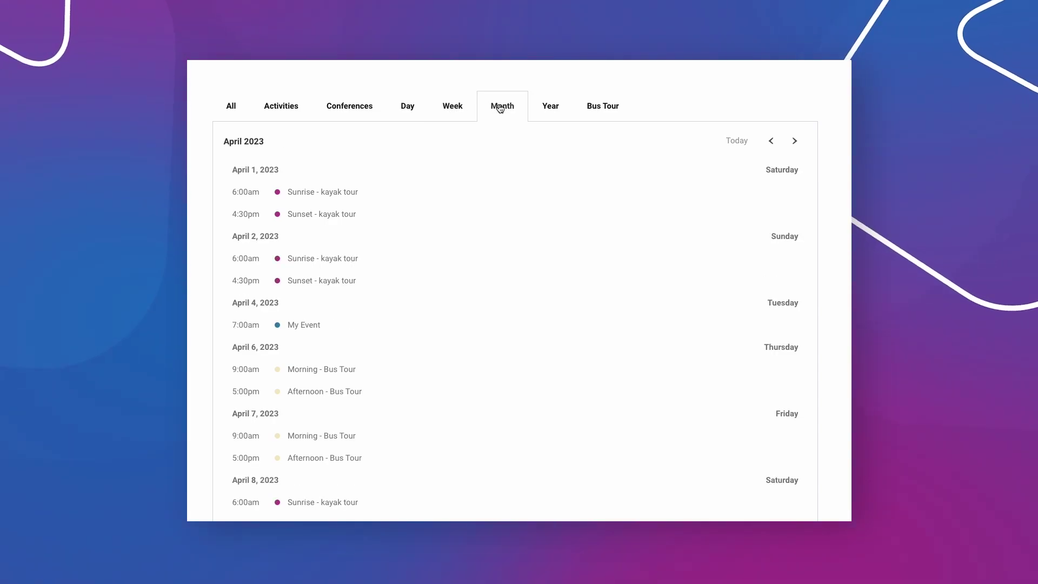
{"action": "left_click", "coordinate": [548, 108]}
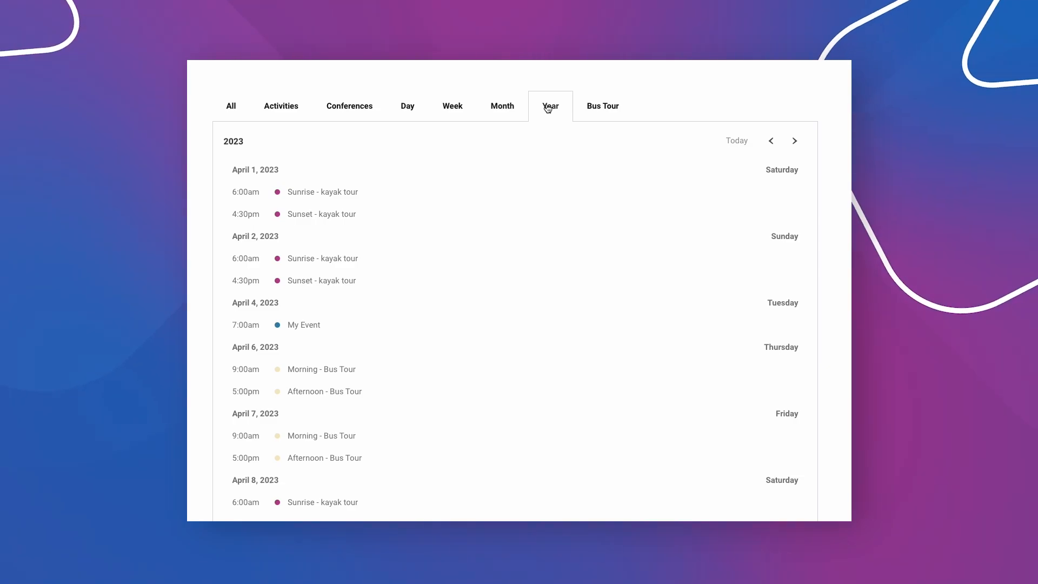
{"action": "left_click", "coordinate": [598, 109]}
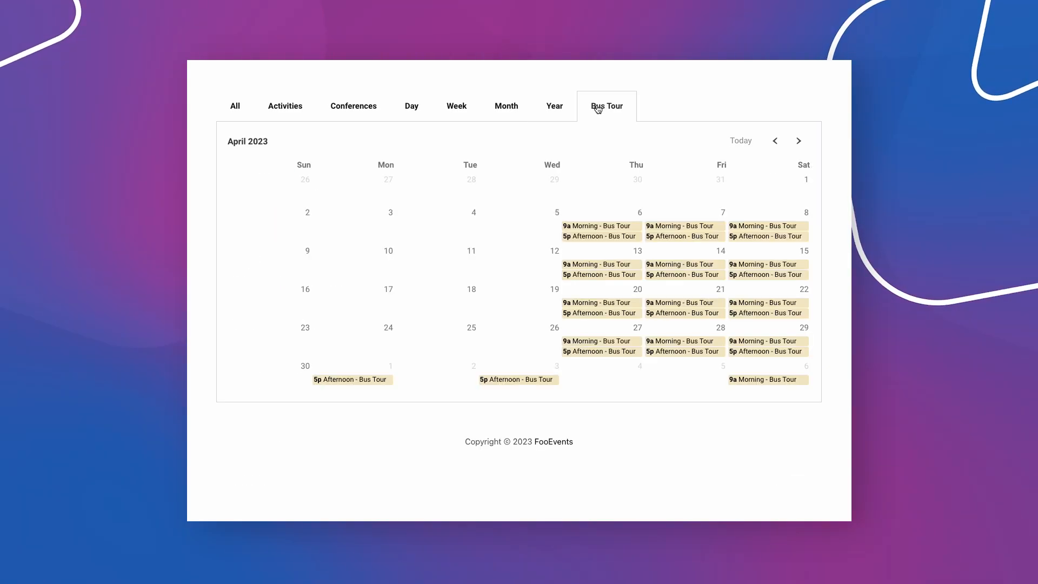